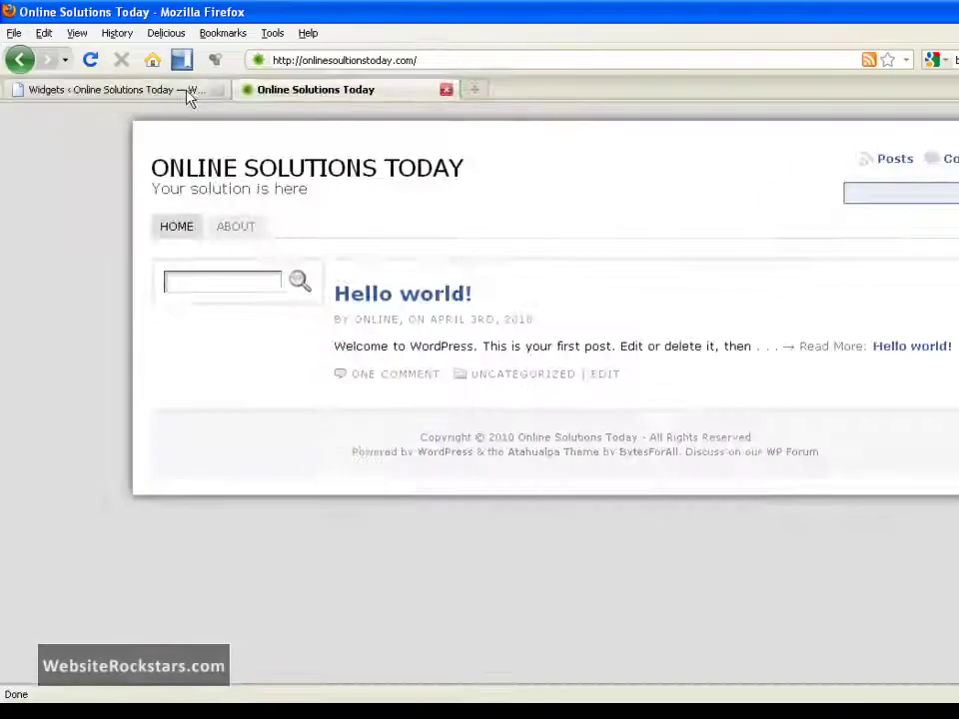
From the Widgets admin page, open Appearance > Atahualpa Theme Options
{"action": "left_click", "coordinate": [189, 92]}
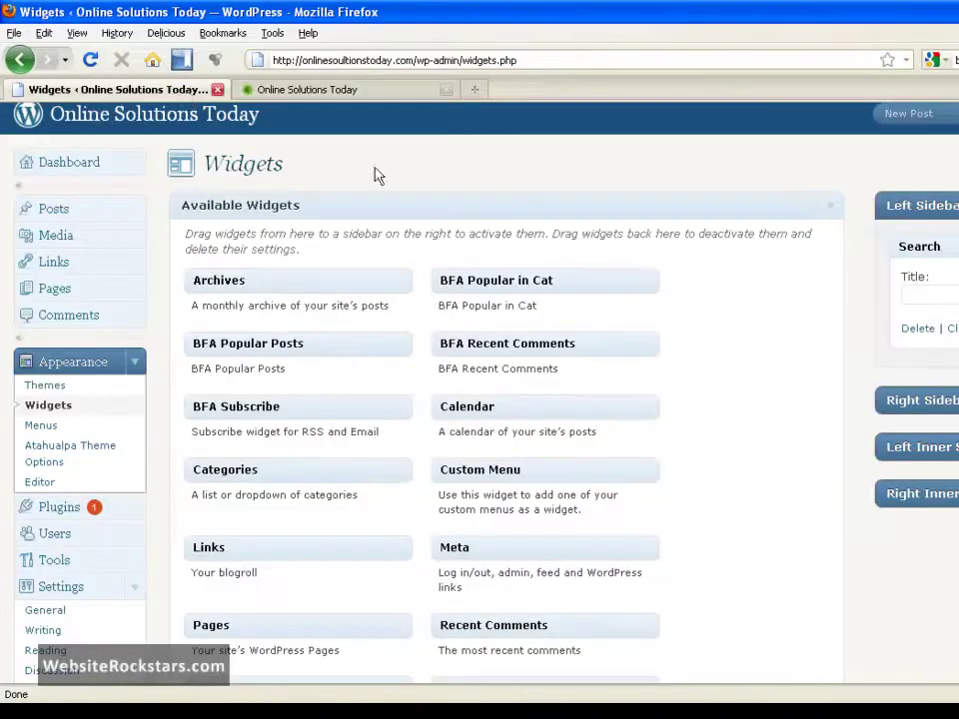
{"action": "left_click", "coordinate": [112, 457]}
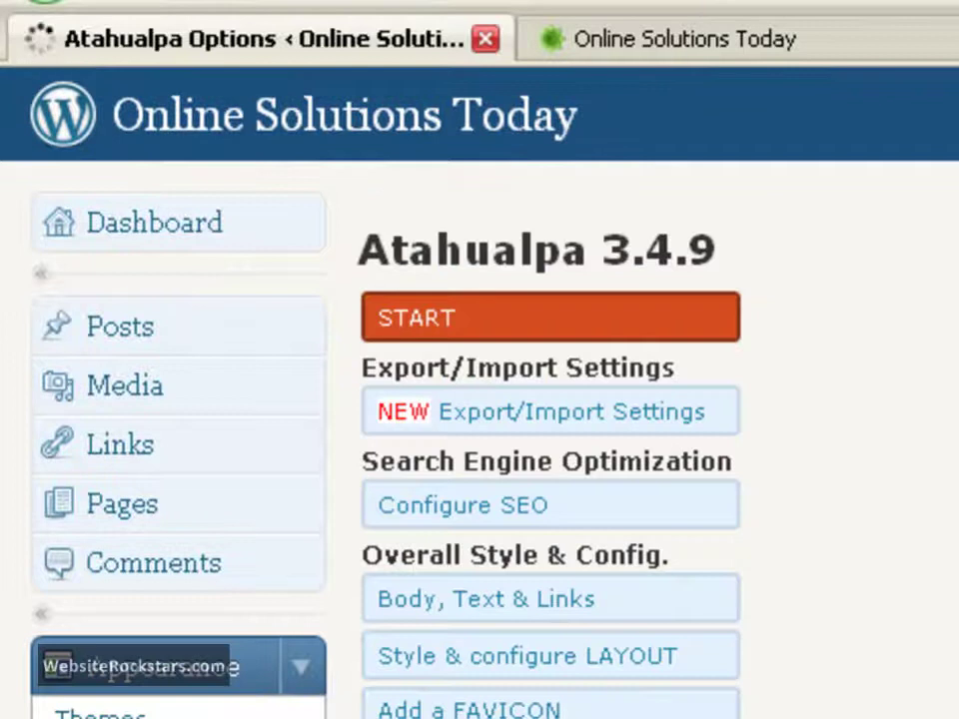
Change the header option 'Show search box?' from Yes to No
{"action": "scroll", "coordinate": [617, 664], "scroll_direction": "down", "scroll_amount": 2}
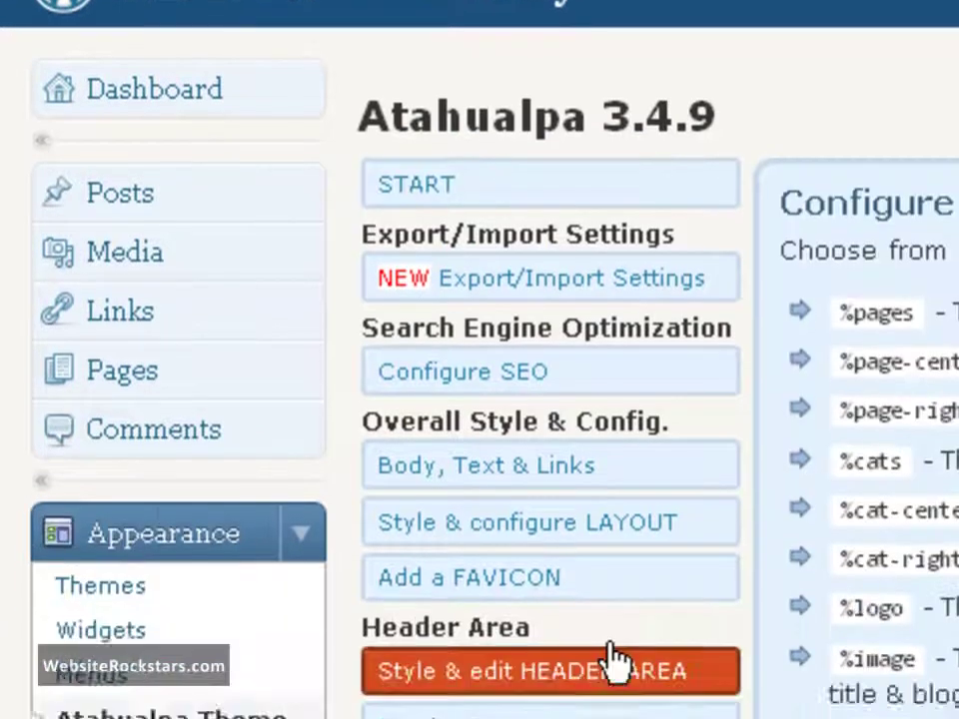
{"action": "scroll", "coordinate": [759, 450], "scroll_direction": "down", "scroll_amount": 3}
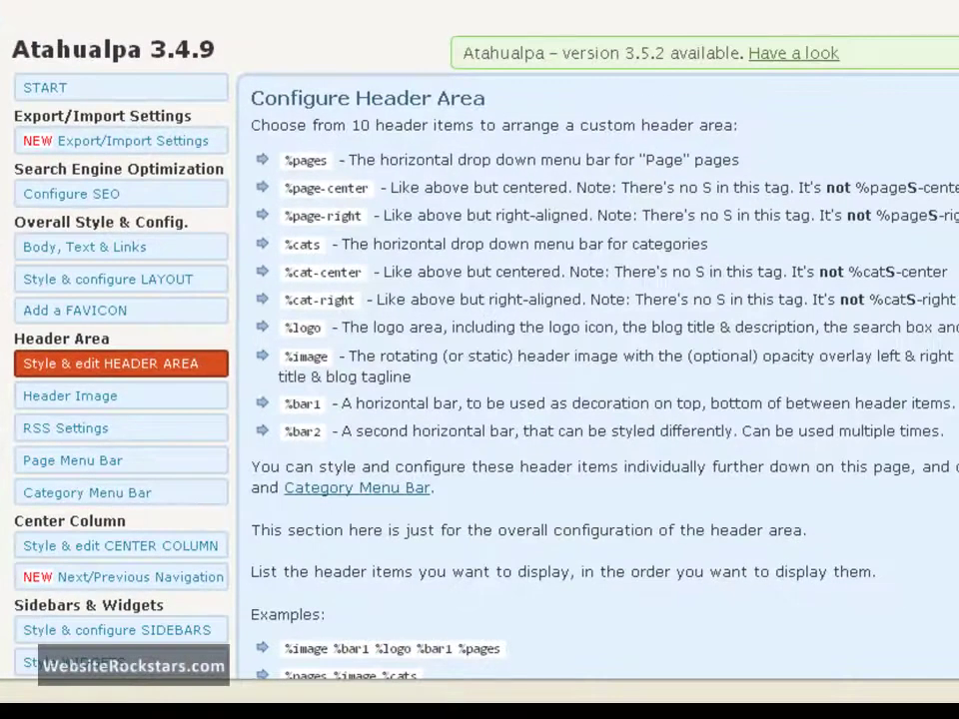
{"action": "scroll", "coordinate": [600, 400], "scroll_direction": "down", "scroll_amount": 5}
{"action": "scroll", "coordinate": [600, 400], "scroll_direction": "down", "scroll_amount": 4}
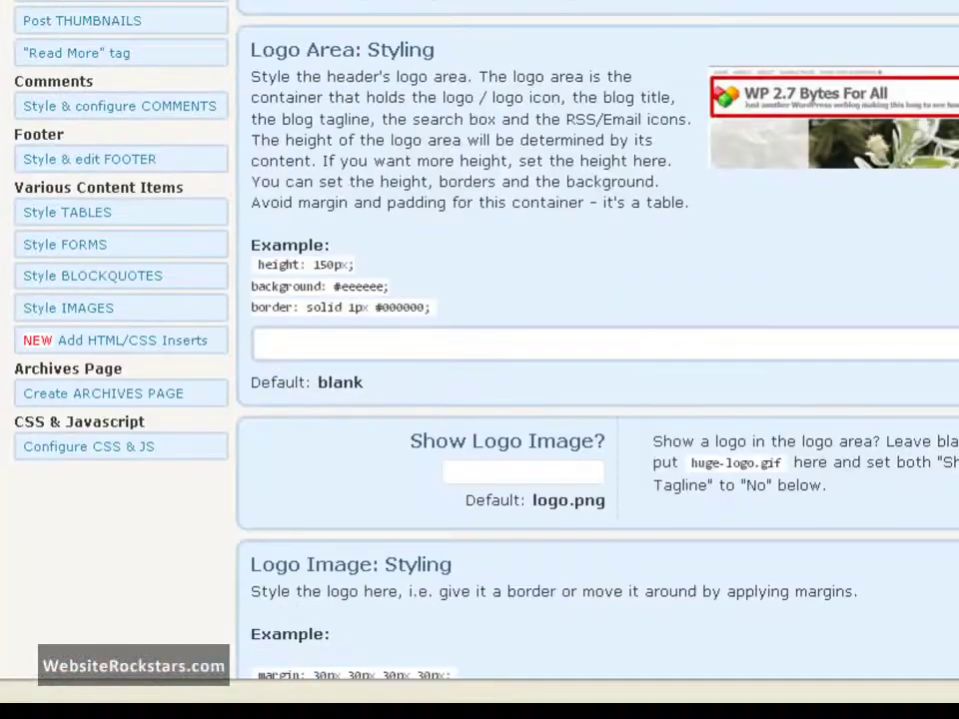
{"action": "scroll", "coordinate": [599, 400], "scroll_direction": "down", "scroll_amount": 3}
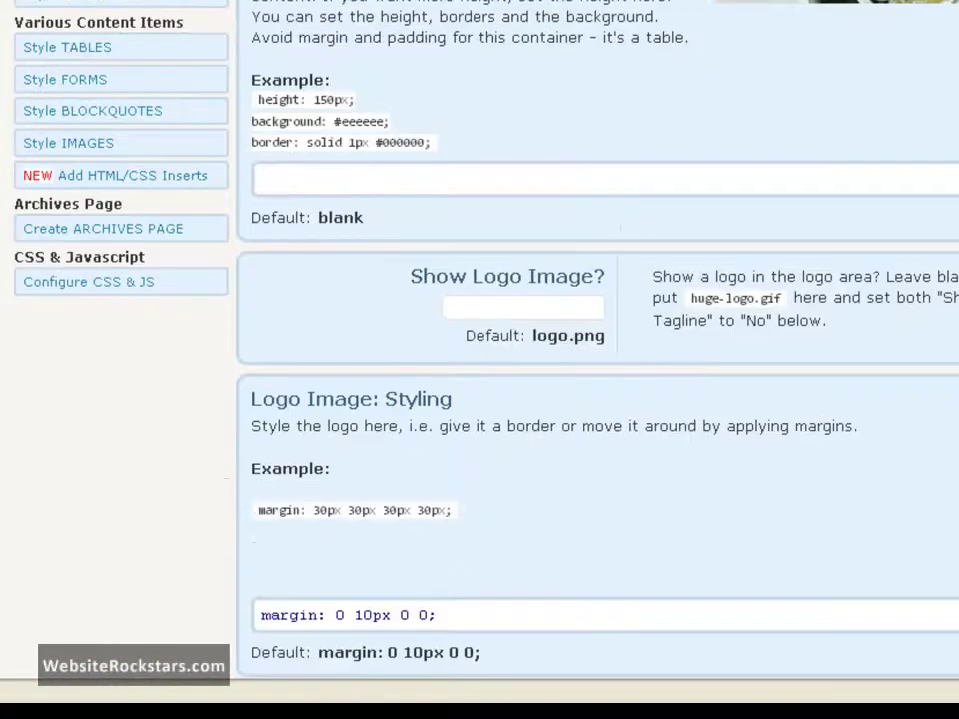
{"action": "scroll", "coordinate": [600, 399], "scroll_direction": "down", "scroll_amount": 8}
{"action": "scroll", "coordinate": [600, 400], "scroll_direction": "down", "scroll_amount": 3}
{"action": "scroll", "coordinate": [599, 399], "scroll_direction": "down", "scroll_amount": 4}
{"action": "scroll", "coordinate": [599, 400], "scroll_direction": "down", "scroll_amount": 5}
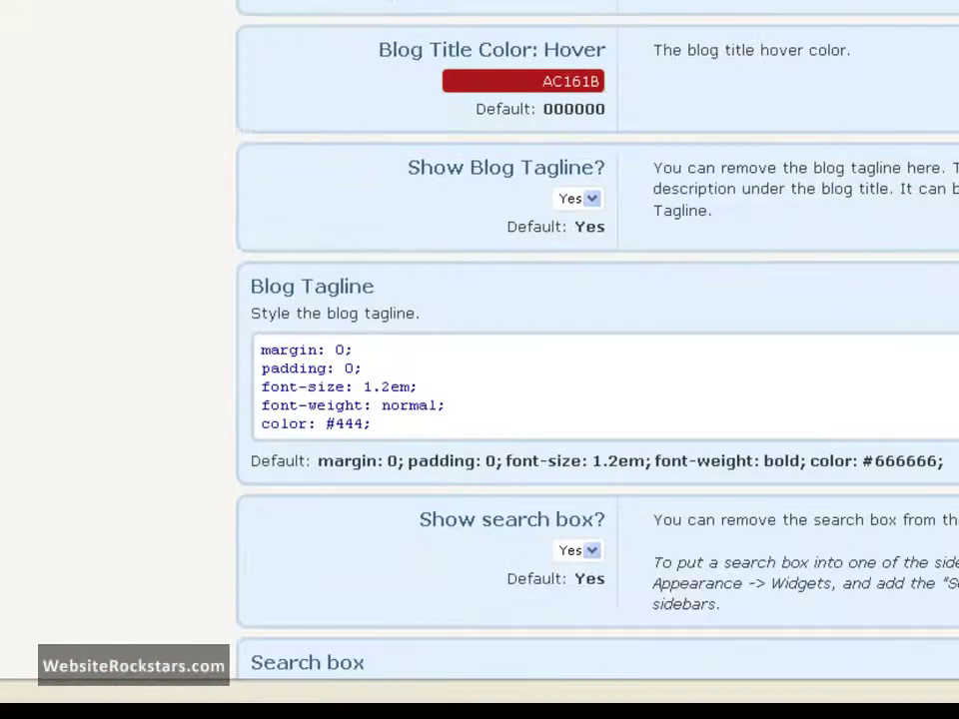
{"action": "scroll", "coordinate": [599, 399], "scroll_direction": "down", "scroll_amount": 2}
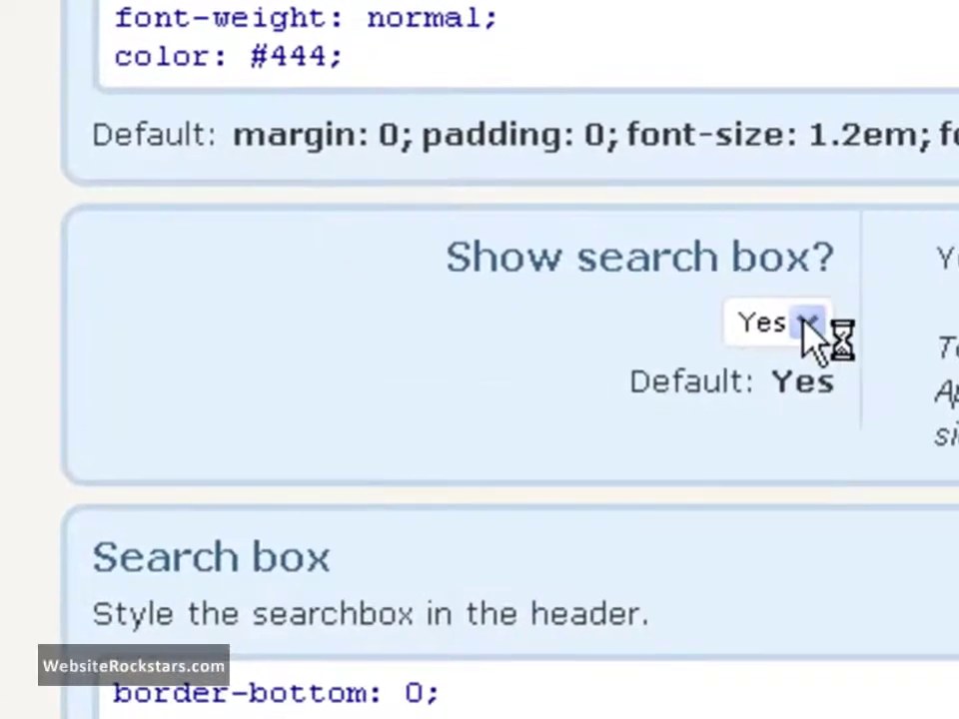
{"action": "left_click", "coordinate": [809, 325]}
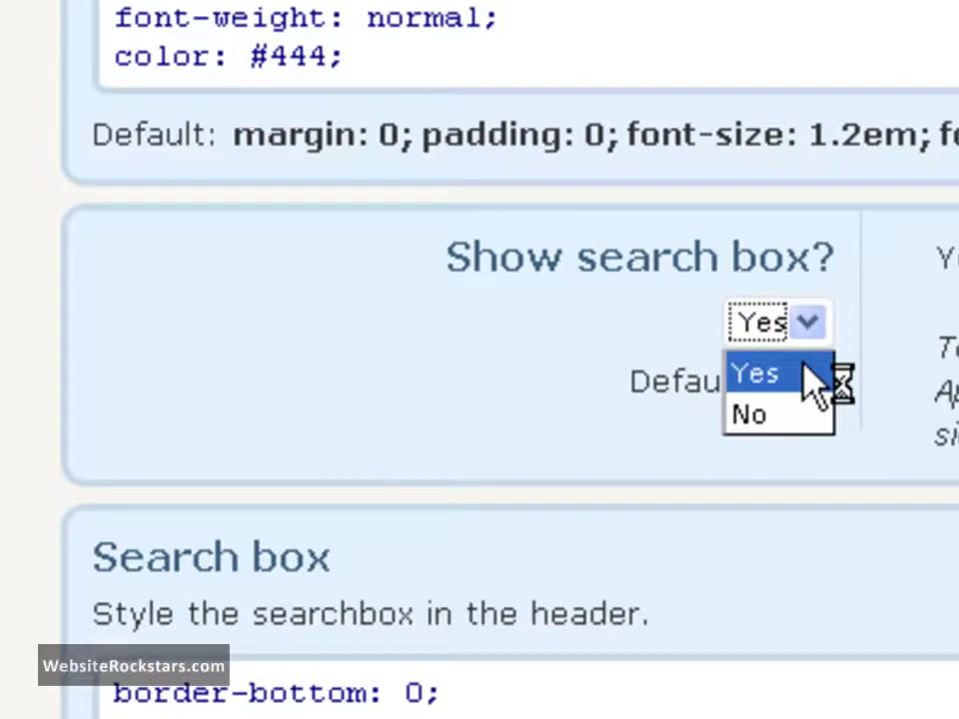
{"action": "left_click", "coordinate": [803, 416]}
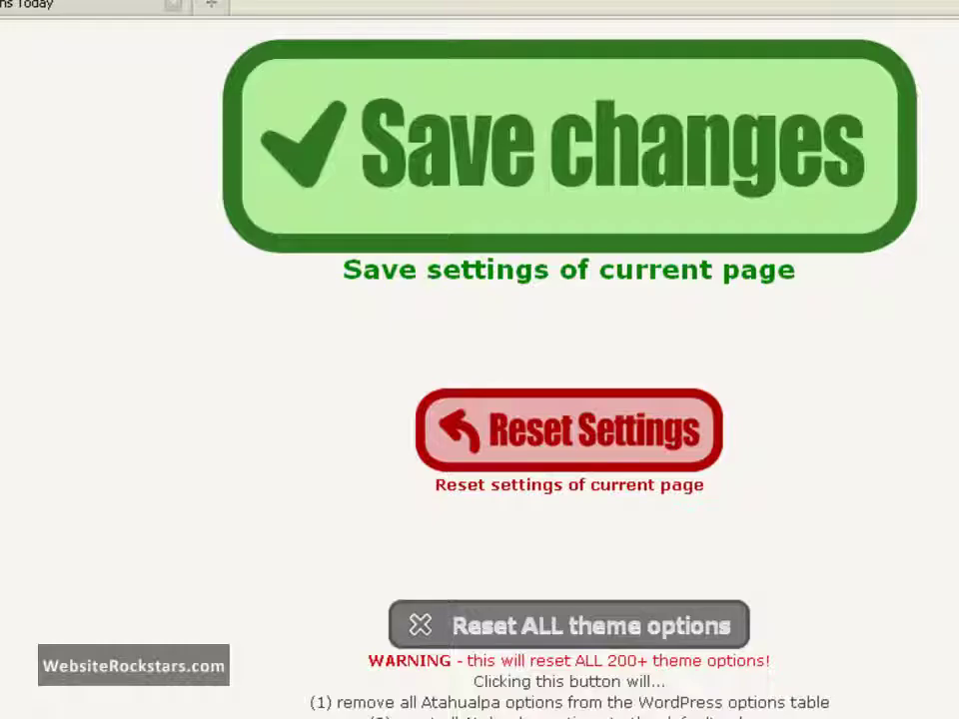
Save changes on the Atahualpa header area options page
{"action": "left_click", "coordinate": [687, 220]}
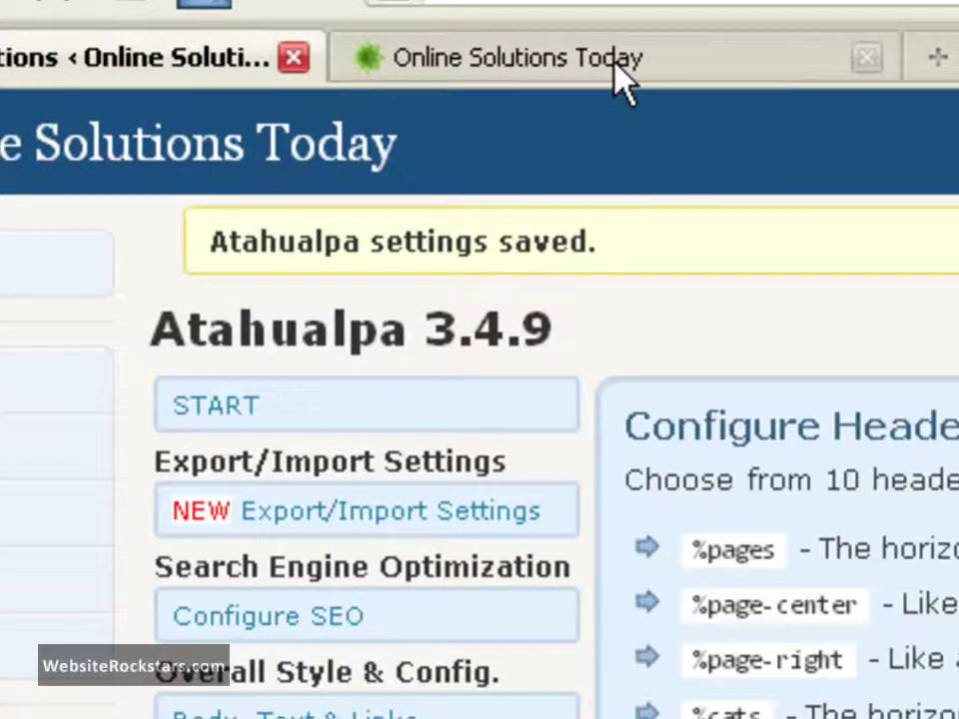
Reload the Online Solutions Today front page to see the header without a search box
{"action": "left_click", "coordinate": [614, 60]}
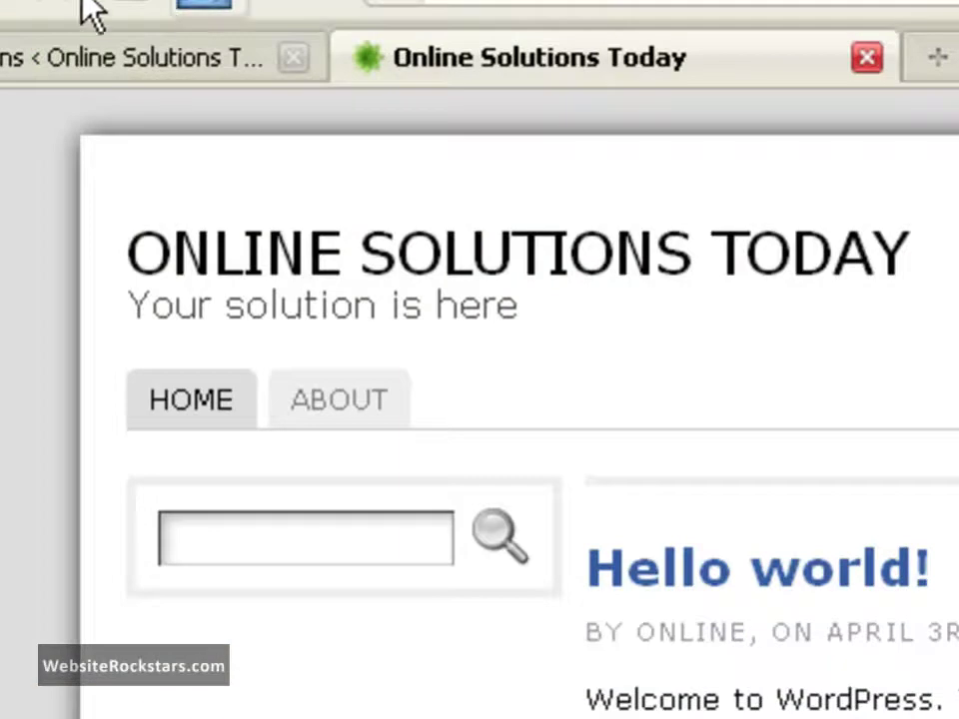
{"action": "left_click", "coordinate": [70, 68]}
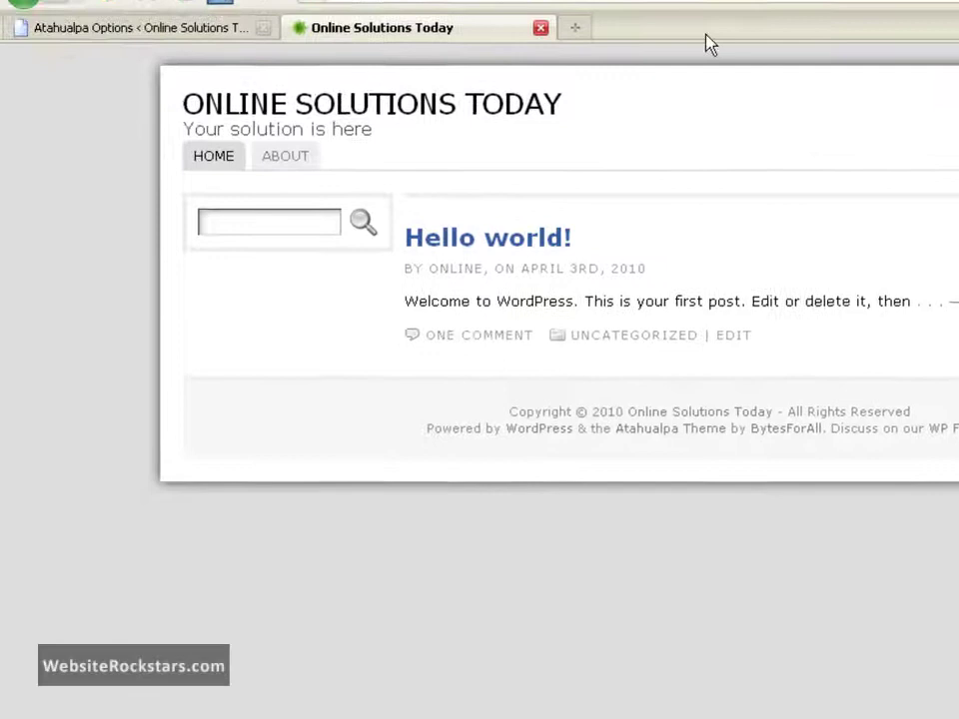
In the Atahualpa RSS Settings, set 'Show Post Feed icon?' to No
{"action": "left_click", "coordinate": [166, 28]}
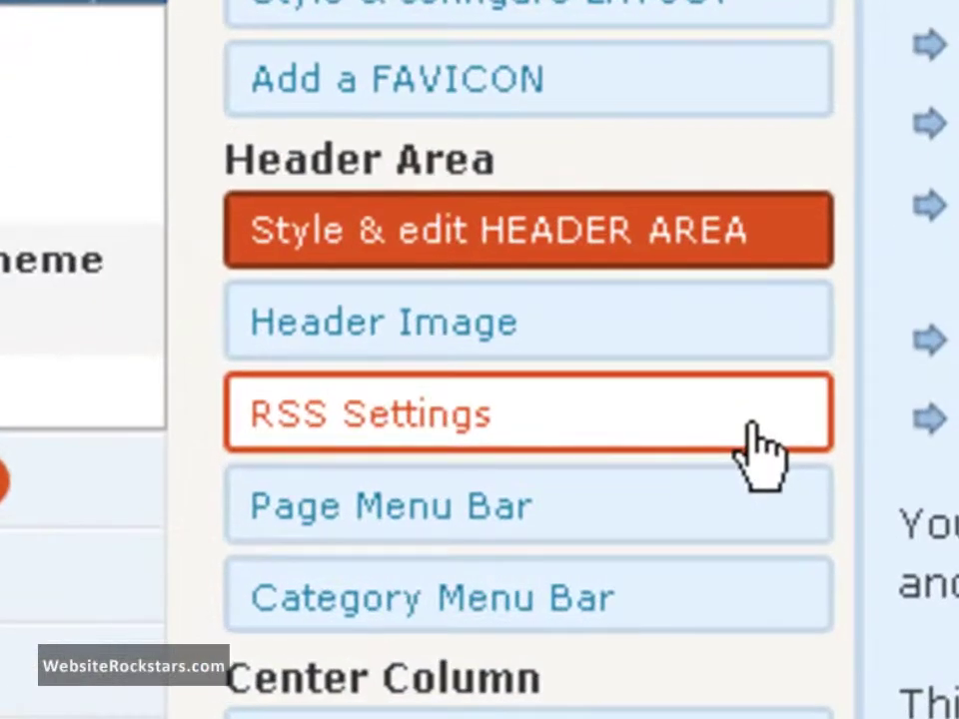
{"action": "left_click", "coordinate": [756, 449]}
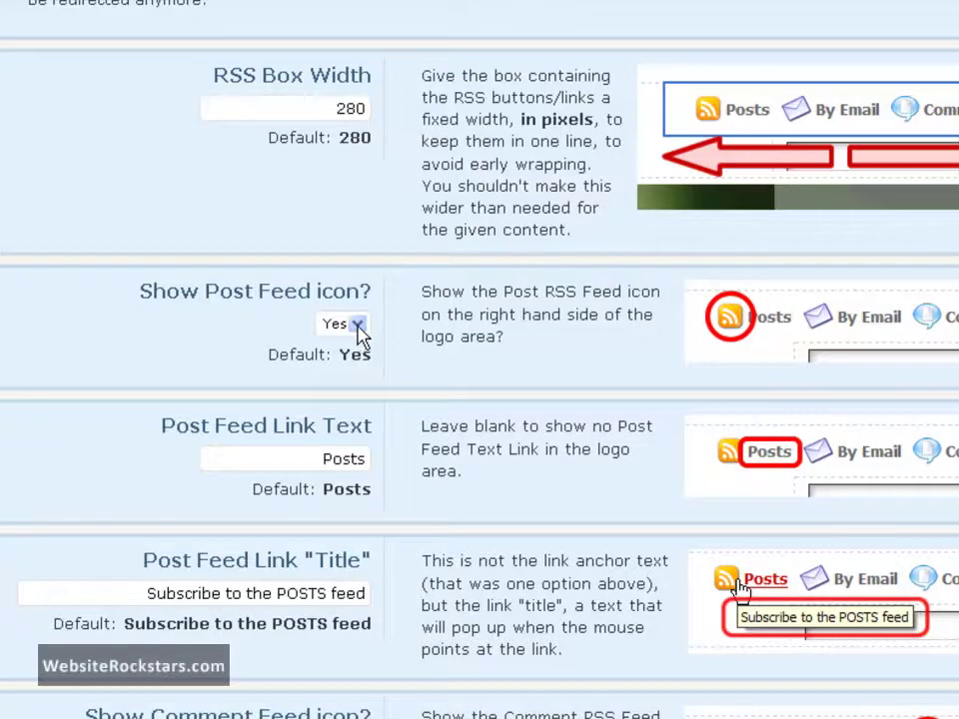
{"action": "left_click", "coordinate": [358, 325]}
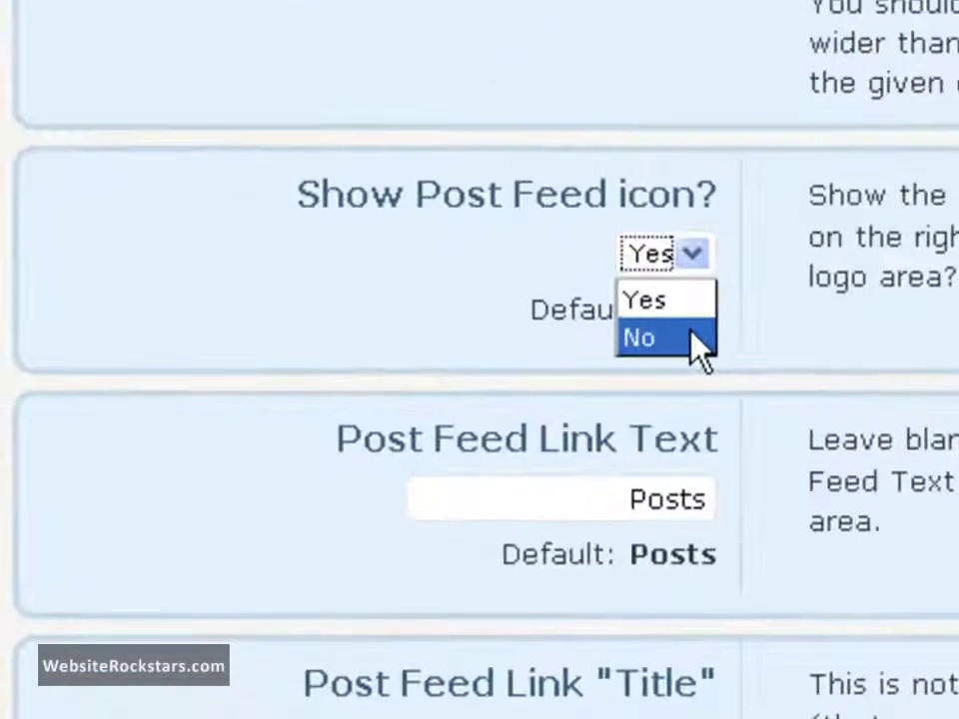
{"action": "left_click", "coordinate": [362, 367]}
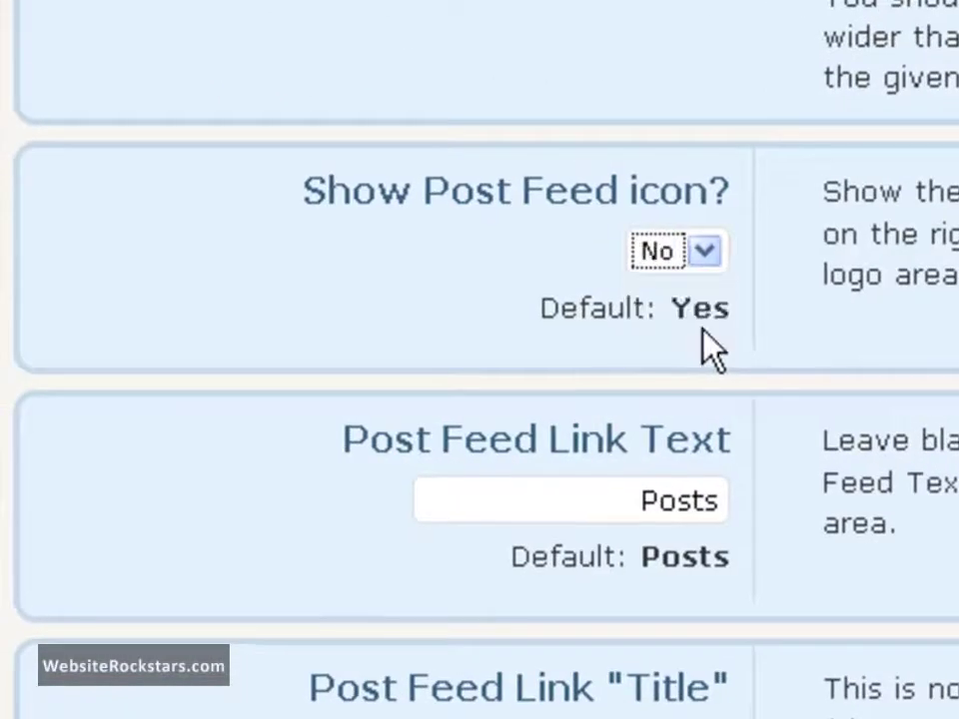
Delete 'Posts' from the Post Feed Link Text field
{"action": "left_click", "coordinate": [609, 486]}
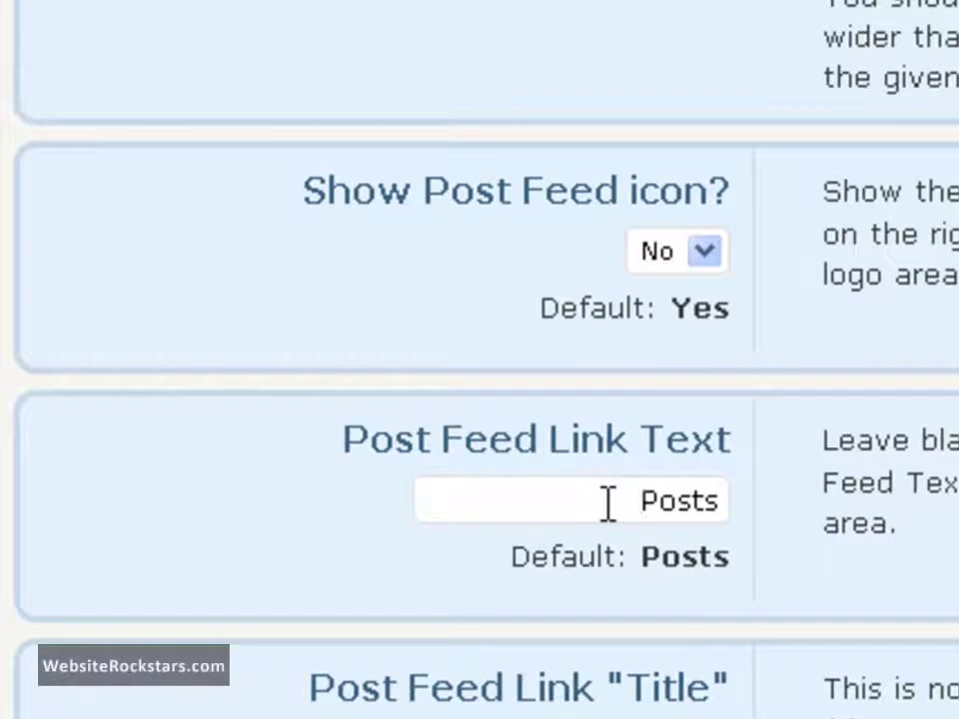
{"action": "left_click_drag", "start_coordinate": [609, 503], "coordinate": [813, 508]}
{"action": "key", "text": "BackSpace"}
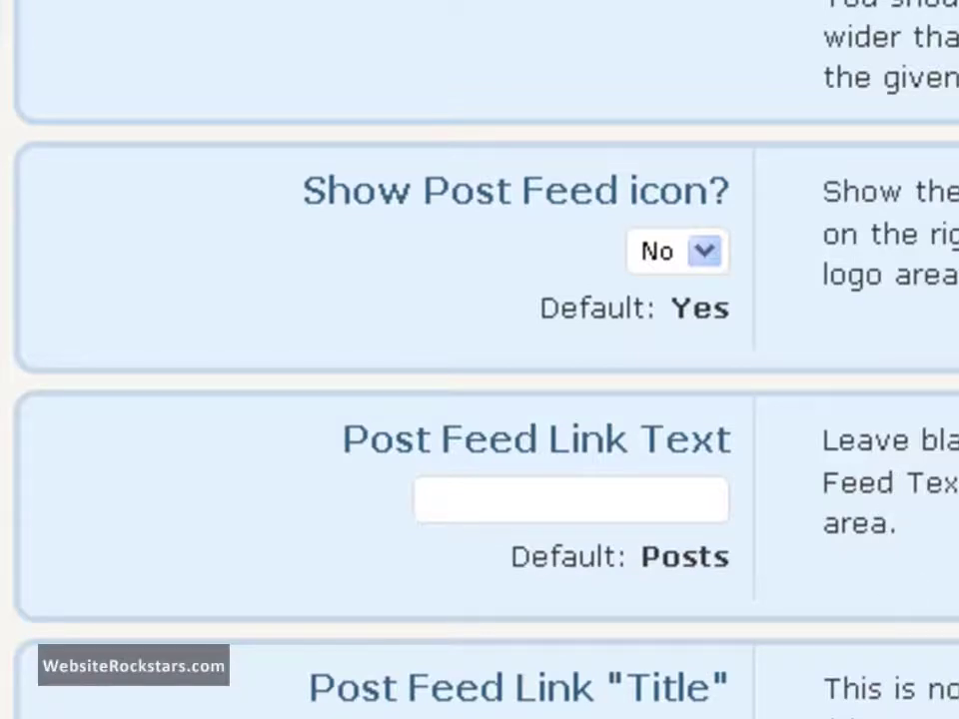
Hide the comment feed icon and delete 'Comments' from its link text
{"action": "scroll", "coordinate": [480, 359], "scroll_direction": "down", "scroll_amount": 5}
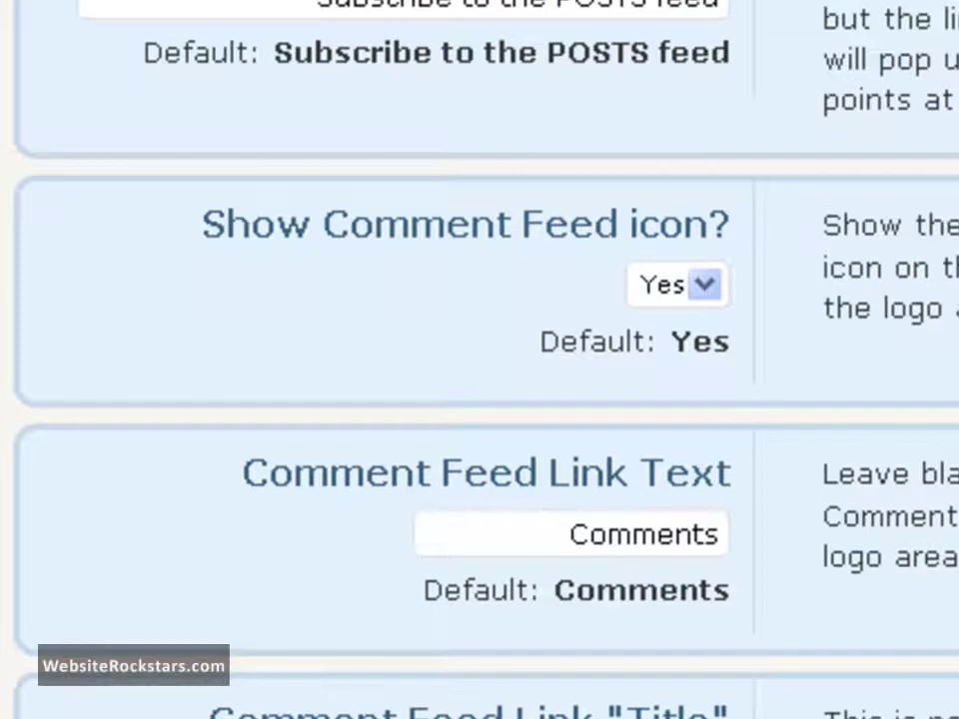
{"action": "left_click", "coordinate": [722, 286]}
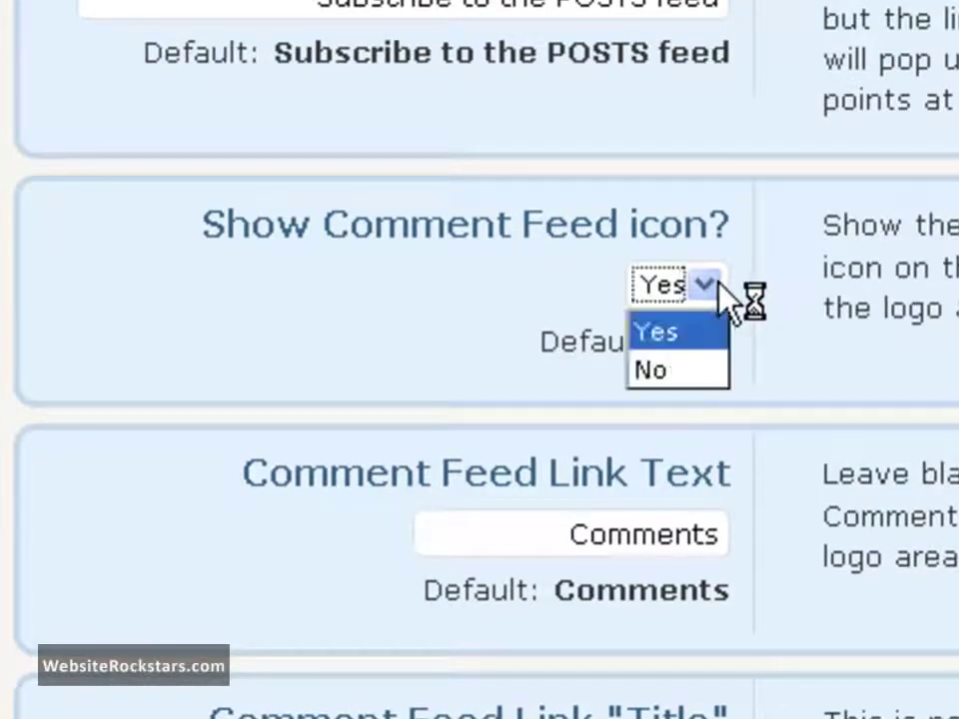
{"action": "left_click", "coordinate": [706, 378]}
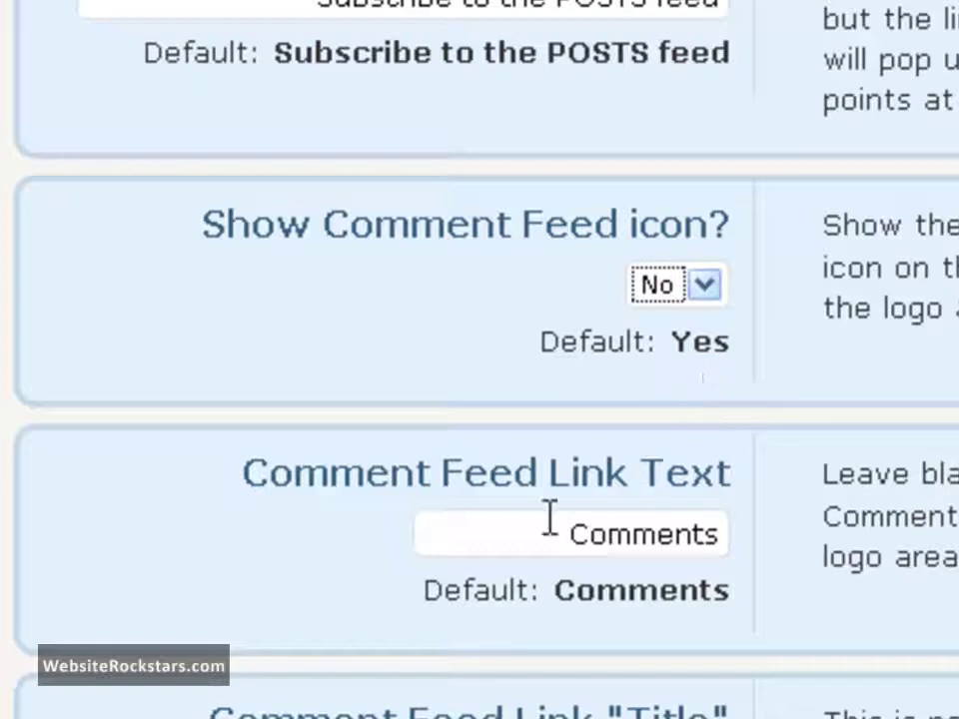
{"action": "mouse_move", "coordinate": [550, 518]}
{"action": "left_mouse_down"}
{"action": "mouse_move", "coordinate": [738, 553]}
{"action": "mouse_move", "coordinate": [799, 548]}
{"action": "left_mouse_up"}
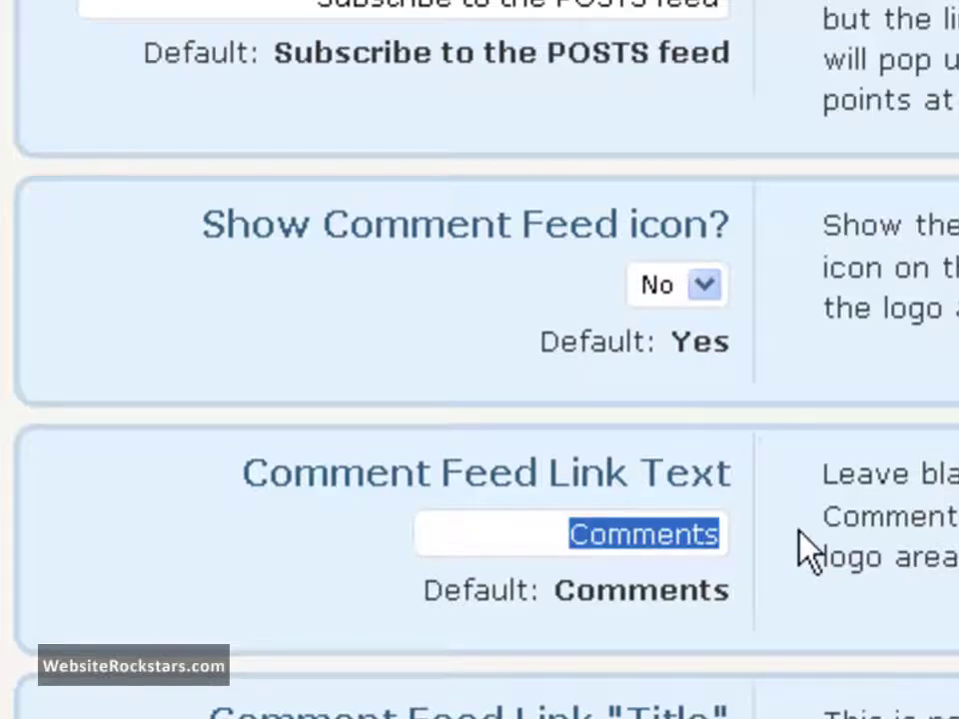
{"action": "key", "text": "BackSpace"}
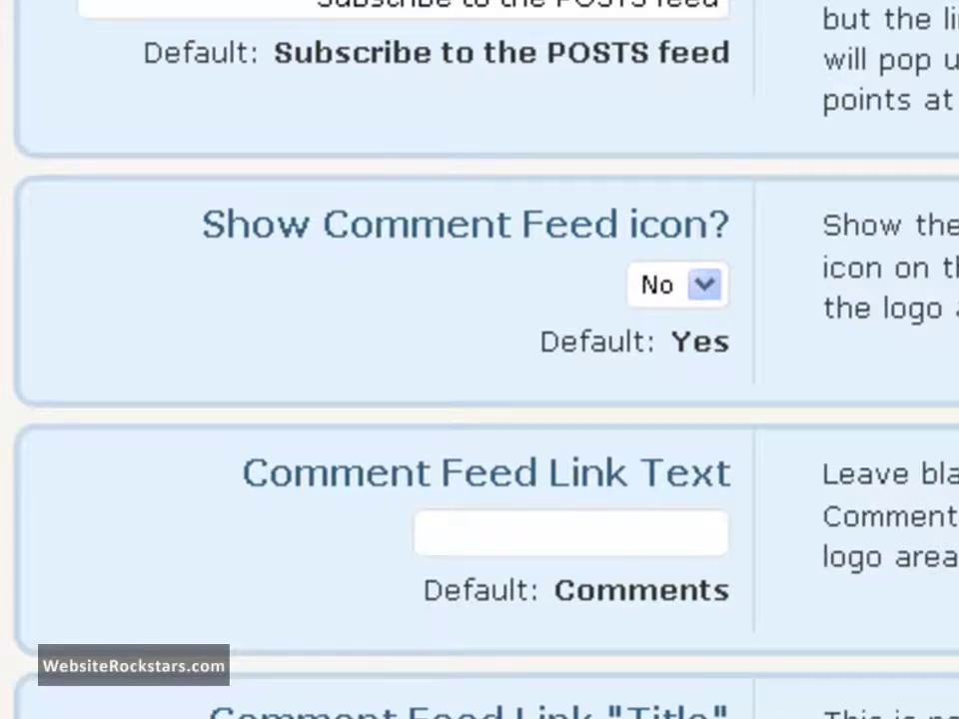
Save changes at the bottom of the RSS Settings page
{"action": "scroll", "coordinate": [480, 359], "scroll_direction": "down", "scroll_amount": 3}
{"action": "scroll", "coordinate": [480, 360], "scroll_direction": "down", "scroll_amount": 3}
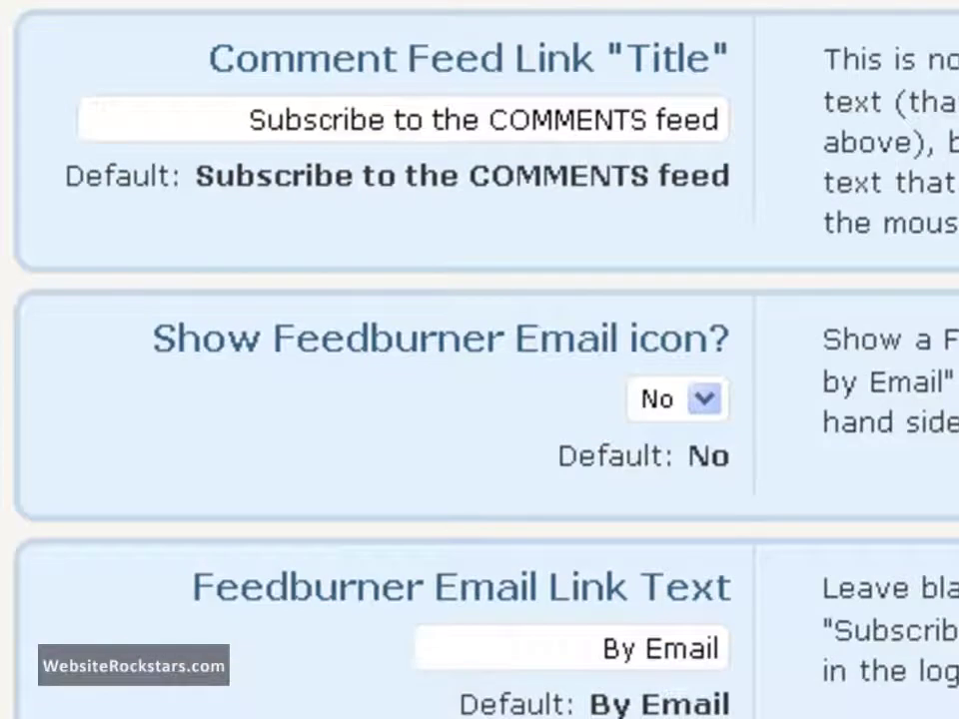
{"action": "scroll", "coordinate": [479, 360], "scroll_direction": "down", "scroll_amount": 1}
{"action": "scroll", "coordinate": [480, 360], "scroll_direction": "down", "scroll_amount": 2}
{"action": "scroll", "coordinate": [479, 360], "scroll_direction": "down", "scroll_amount": 3}
{"action": "scroll", "coordinate": [479, 359], "scroll_direction": "down", "scroll_amount": 2}
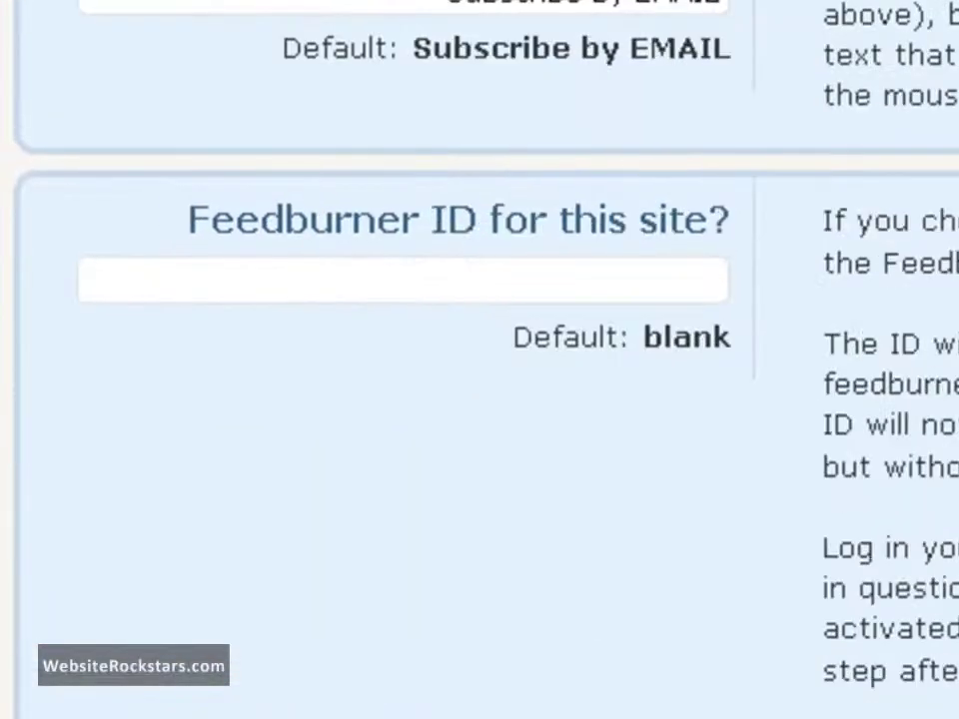
{"action": "scroll", "coordinate": [479, 360], "scroll_direction": "down", "scroll_amount": 1}
{"action": "scroll", "coordinate": [480, 359], "scroll_direction": "down", "scroll_amount": 3}
{"action": "scroll", "coordinate": [479, 360], "scroll_direction": "down", "scroll_amount": 1}
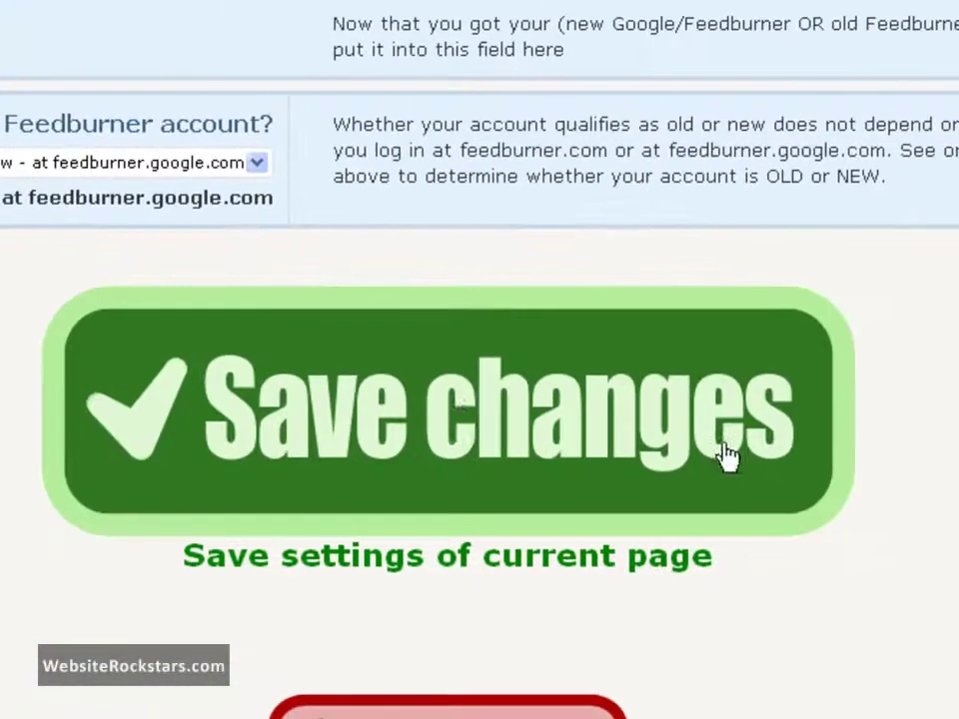
{"action": "left_click", "coordinate": [463, 418]}
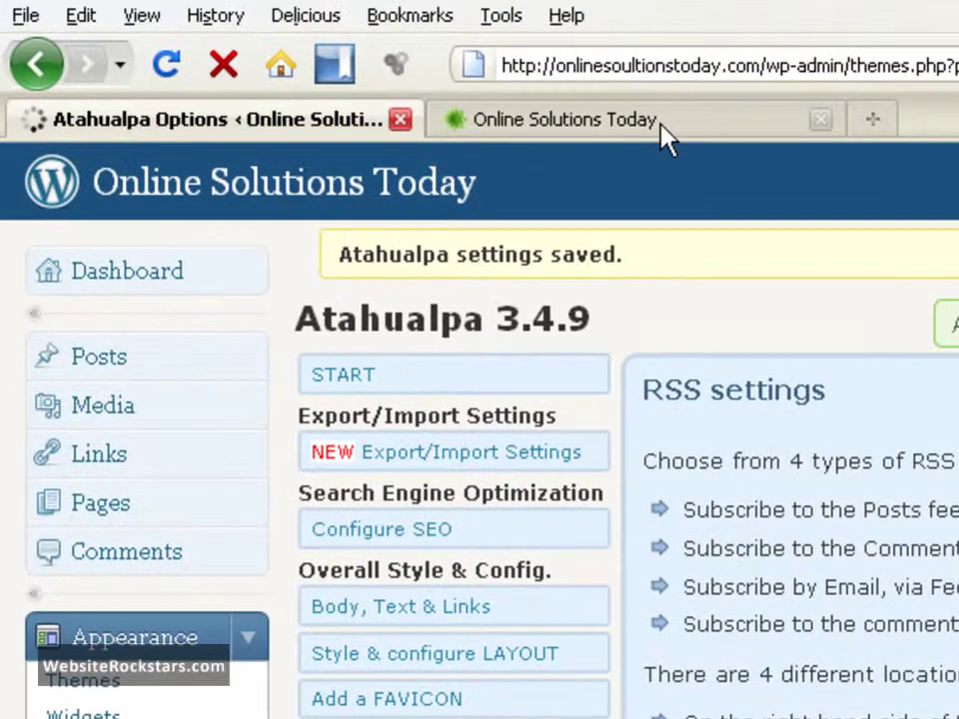
Reload the Online Solutions Today front page to confirm the Posts and Comments feed links are gone
{"action": "left_click", "coordinate": [660, 124]}
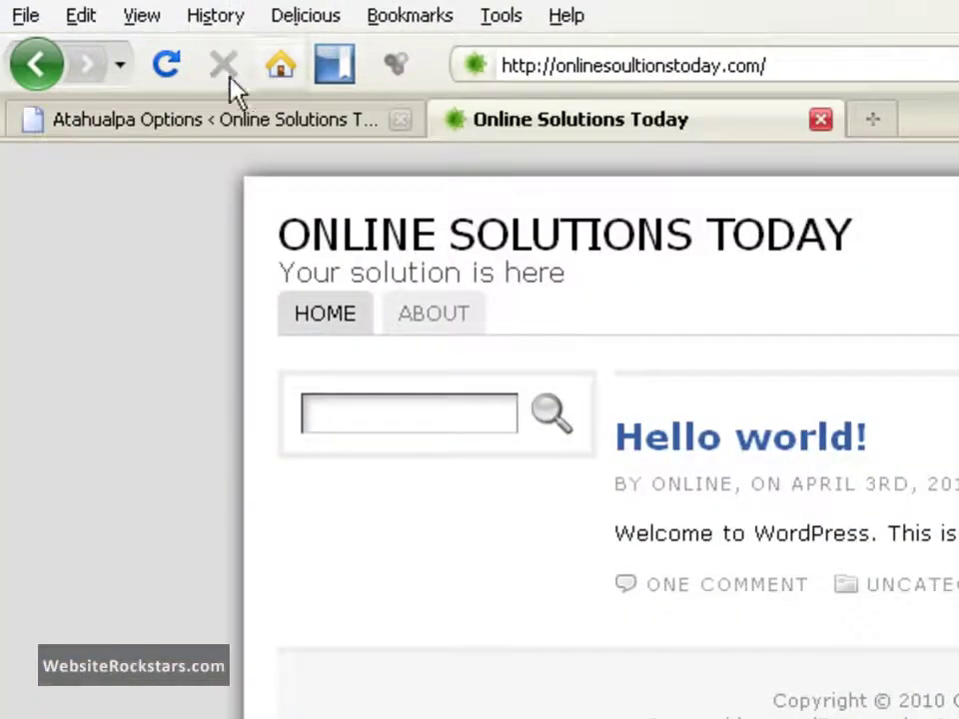
{"action": "left_click", "coordinate": [170, 66]}
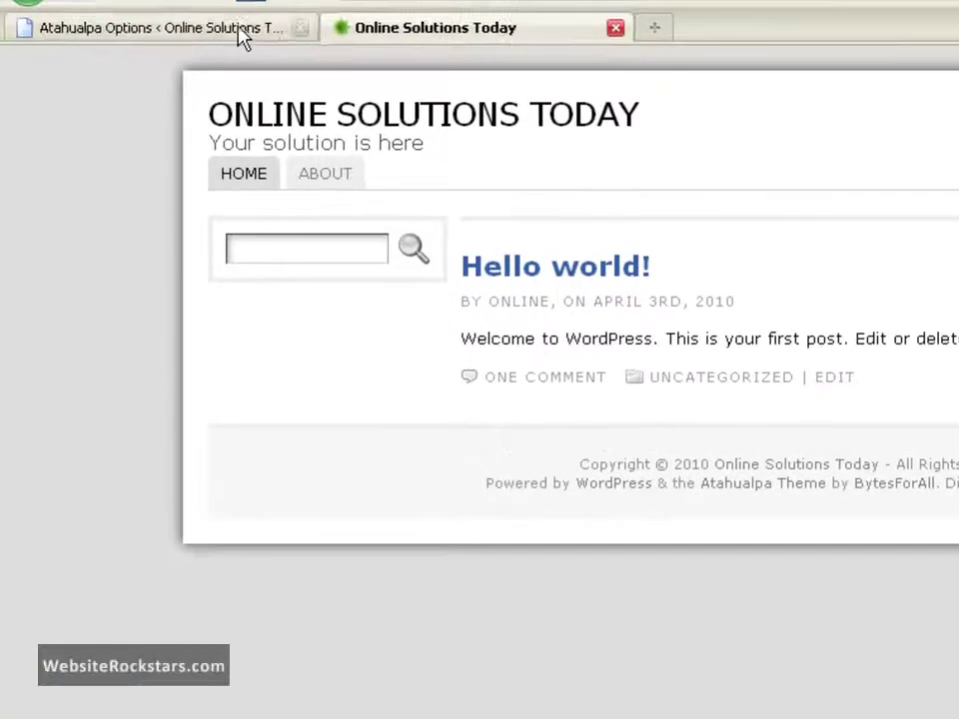
Open Style & edit HEADER AREA and bring the empty Logo Area: Styling field into view
{"action": "left_click", "coordinate": [48, 60]}
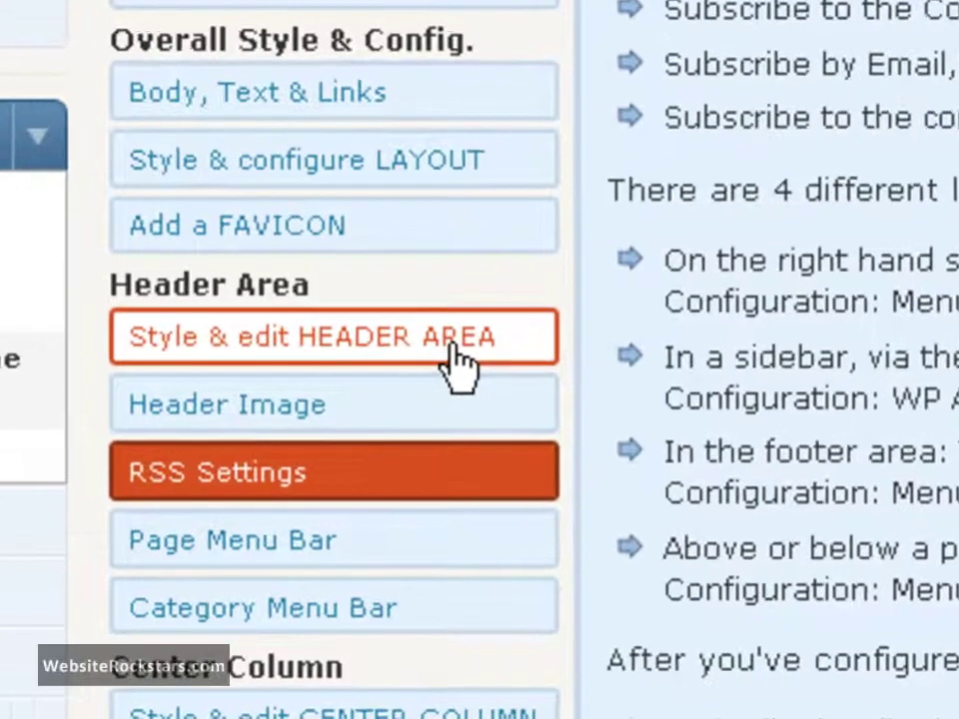
{"action": "left_click", "coordinate": [454, 348]}
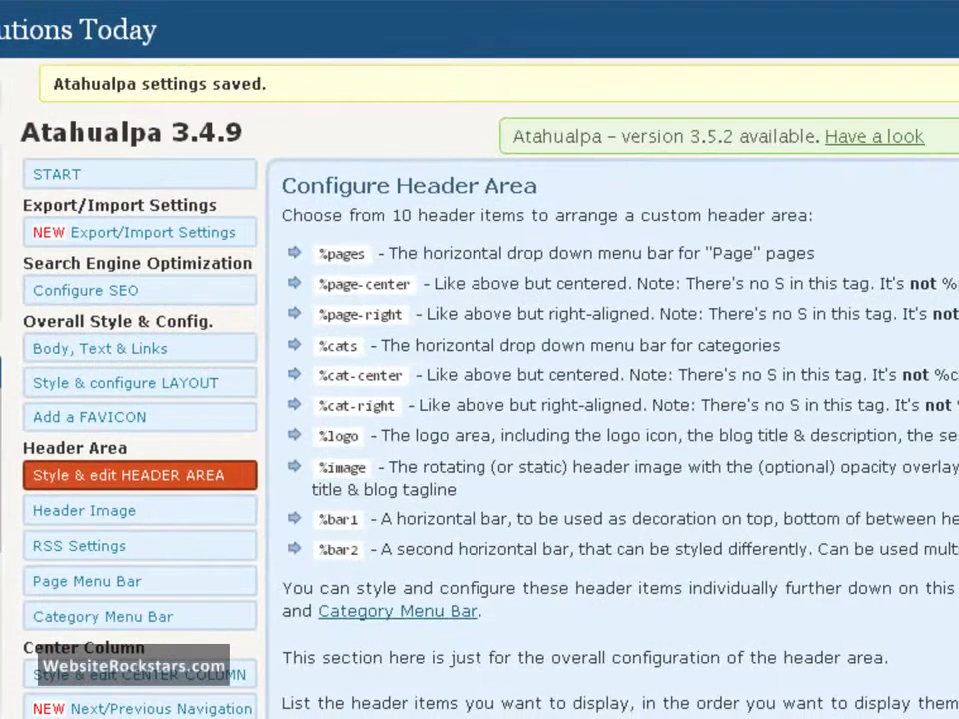
{"action": "scroll", "coordinate": [480, 360], "scroll_direction": "down", "scroll_amount": 5}
{"action": "scroll", "coordinate": [480, 360], "scroll_direction": "down", "scroll_amount": 2}
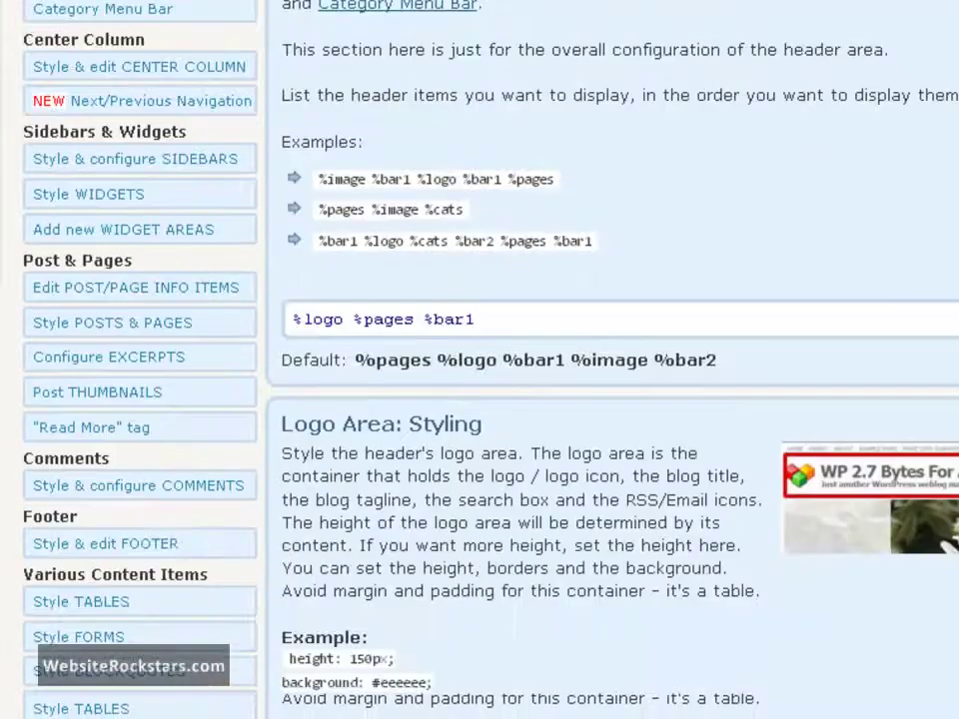
{"action": "scroll", "coordinate": [479, 360], "scroll_direction": "down", "scroll_amount": 2}
{"action": "scroll", "coordinate": [480, 359], "scroll_direction": "down", "scroll_amount": 3}
{"action": "scroll", "coordinate": [479, 360], "scroll_direction": "down", "scroll_amount": 1}
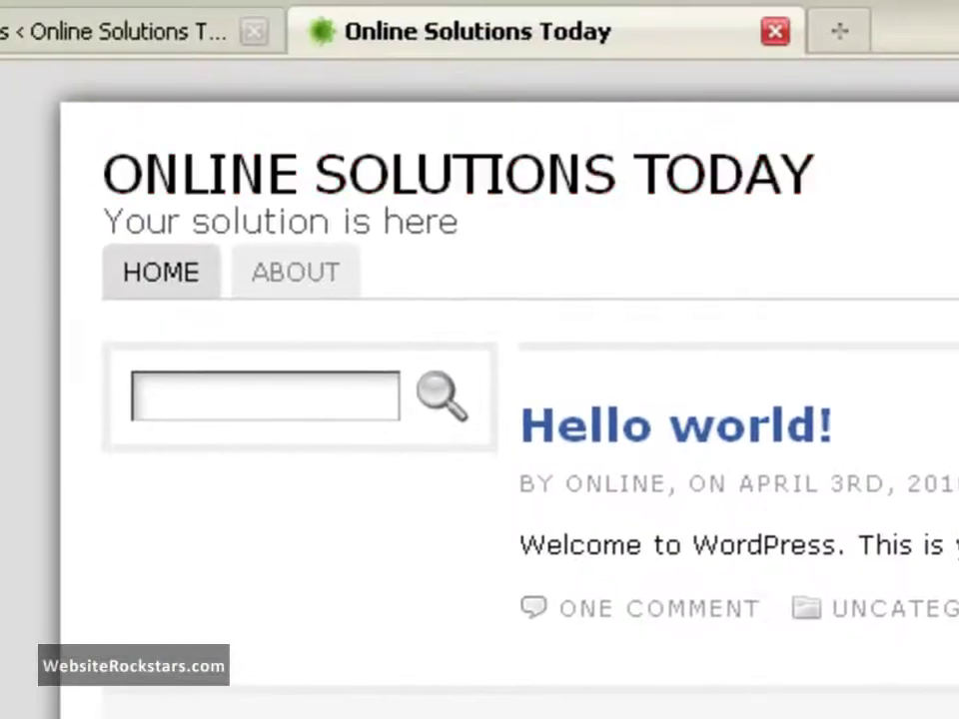
{"action": "left_click", "coordinate": [120, 31]}
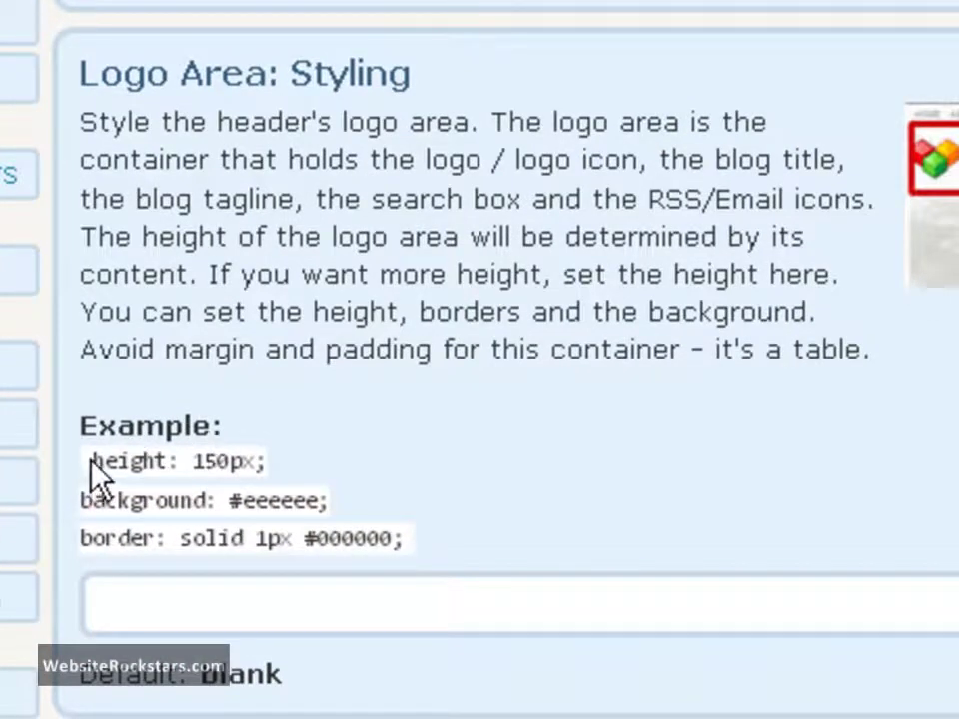
Drag the example 'height: 150px;' into the Logo Area: Styling box and save changes
{"action": "mouse_move", "coordinate": [90, 465]}
{"action": "left_mouse_down"}
{"action": "mouse_move", "coordinate": [127, 452]}
{"action": "mouse_move", "coordinate": [285, 465]}
{"action": "left_mouse_up"}
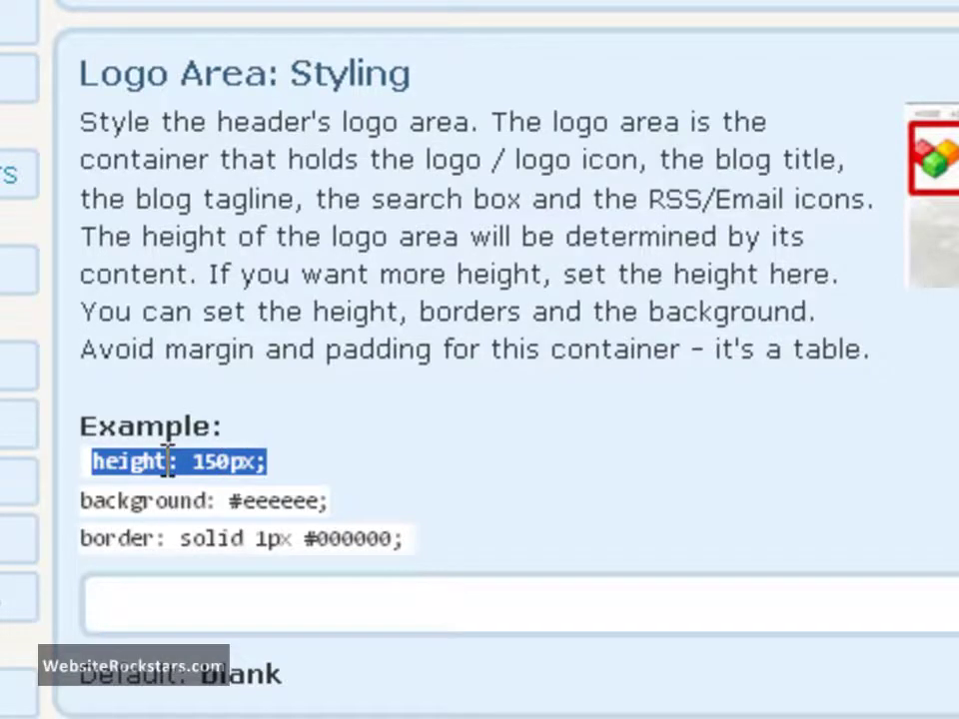
{"action": "left_click_drag", "start_coordinate": [168, 460], "coordinate": [192, 592]}
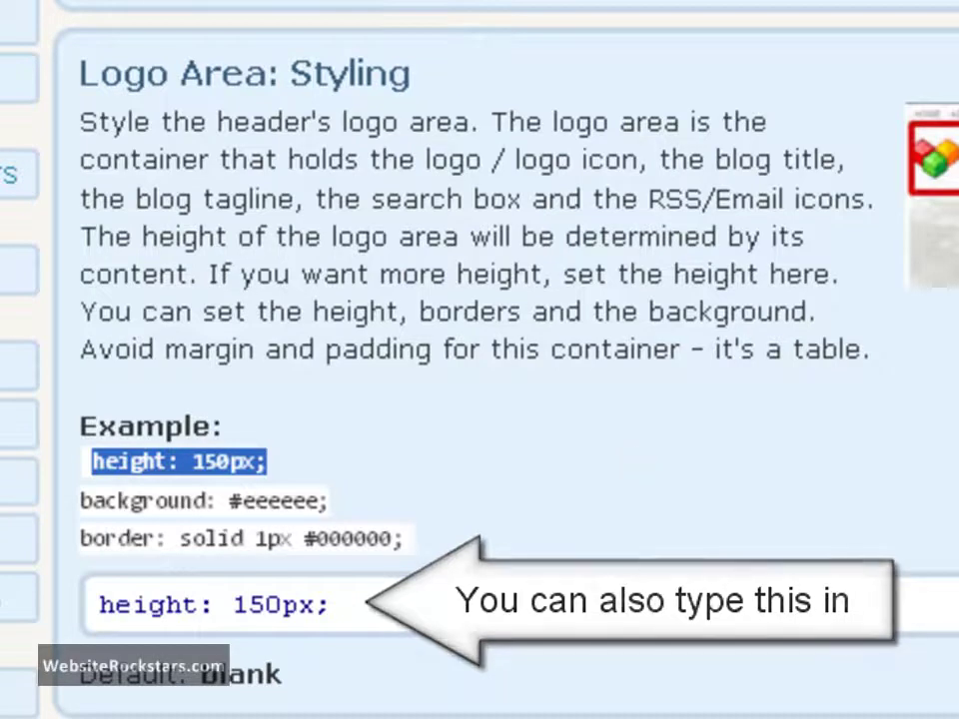
{"action": "scroll", "coordinate": [479, 360], "scroll_direction": "down", "scroll_amount": 5}
{"action": "scroll", "coordinate": [479, 360], "scroll_direction": "down", "scroll_amount": 5}
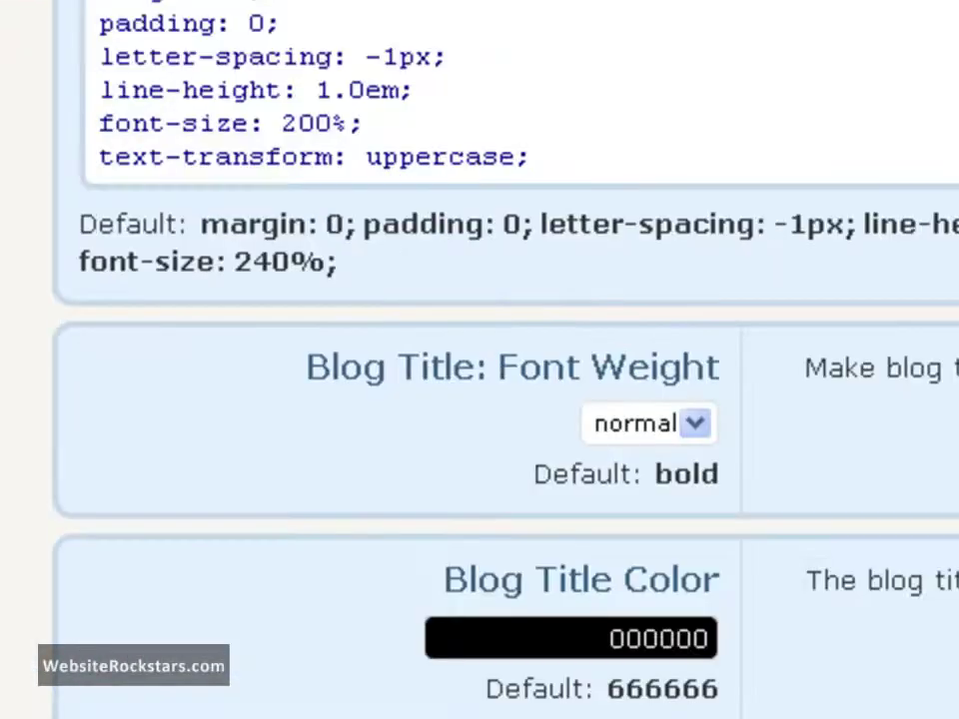
{"action": "scroll", "coordinate": [480, 359], "scroll_direction": "down", "scroll_amount": 5}
{"action": "scroll", "coordinate": [479, 360], "scroll_direction": "down", "scroll_amount": 5}
{"action": "scroll", "coordinate": [479, 360], "scroll_direction": "down", "scroll_amount": 3}
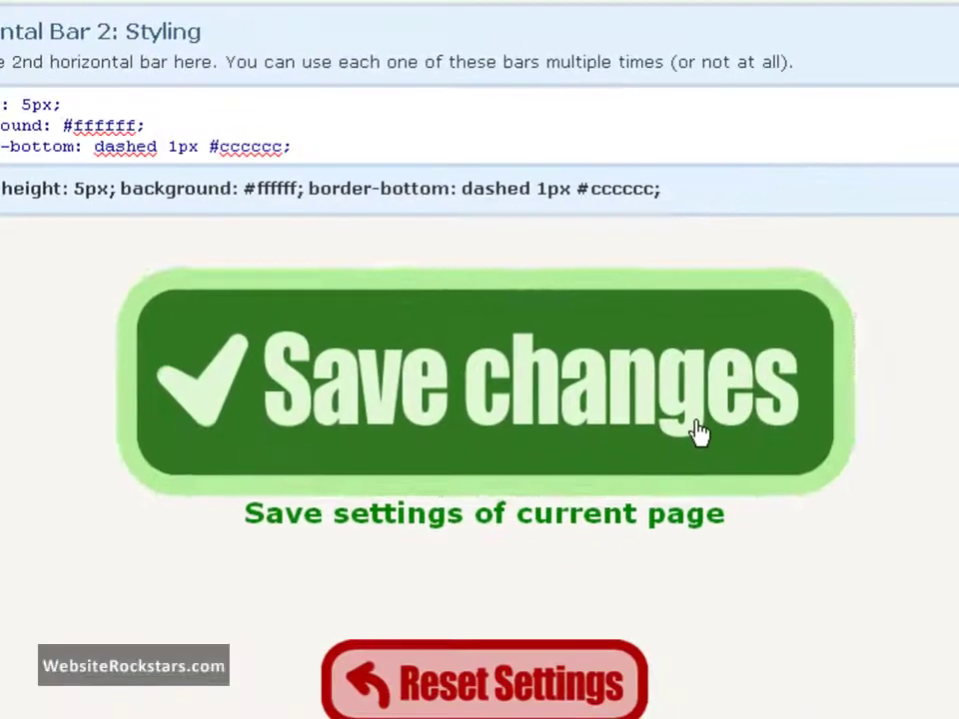
{"action": "left_click", "coordinate": [699, 431]}
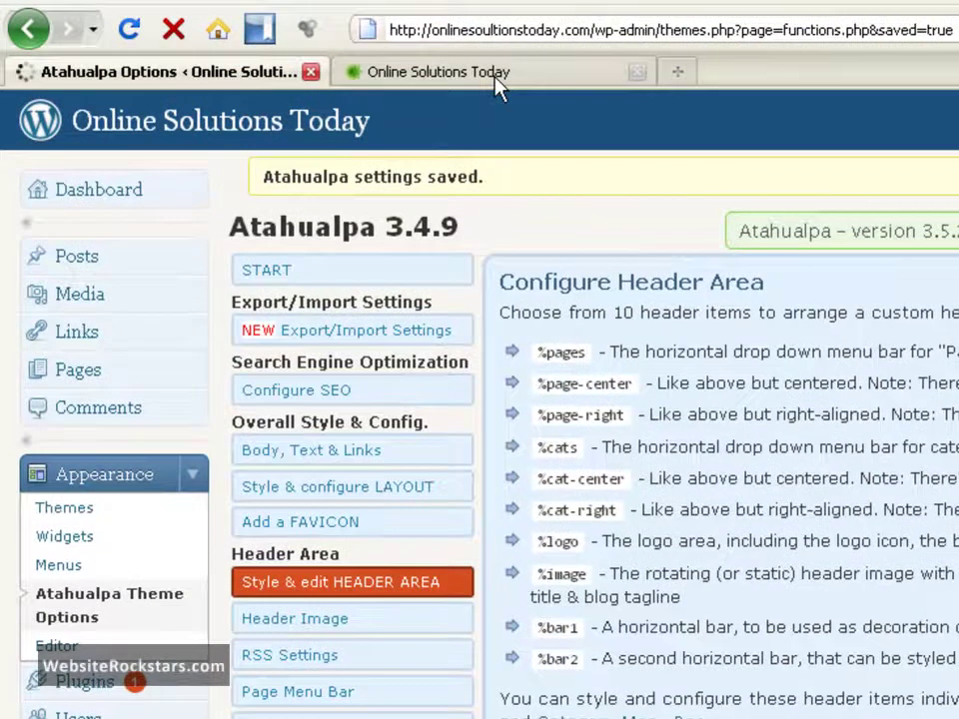
Reload the Online Solutions Today front page to view the 150px-tall logo area
{"action": "left_click", "coordinate": [496, 85]}
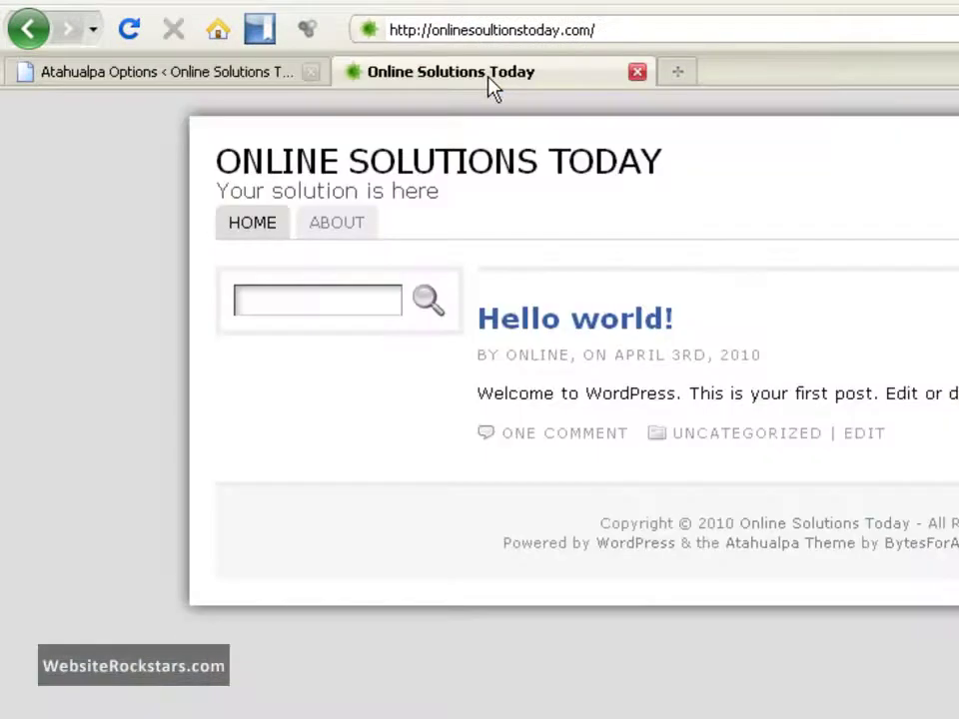
{"action": "left_click", "coordinate": [127, 33]}
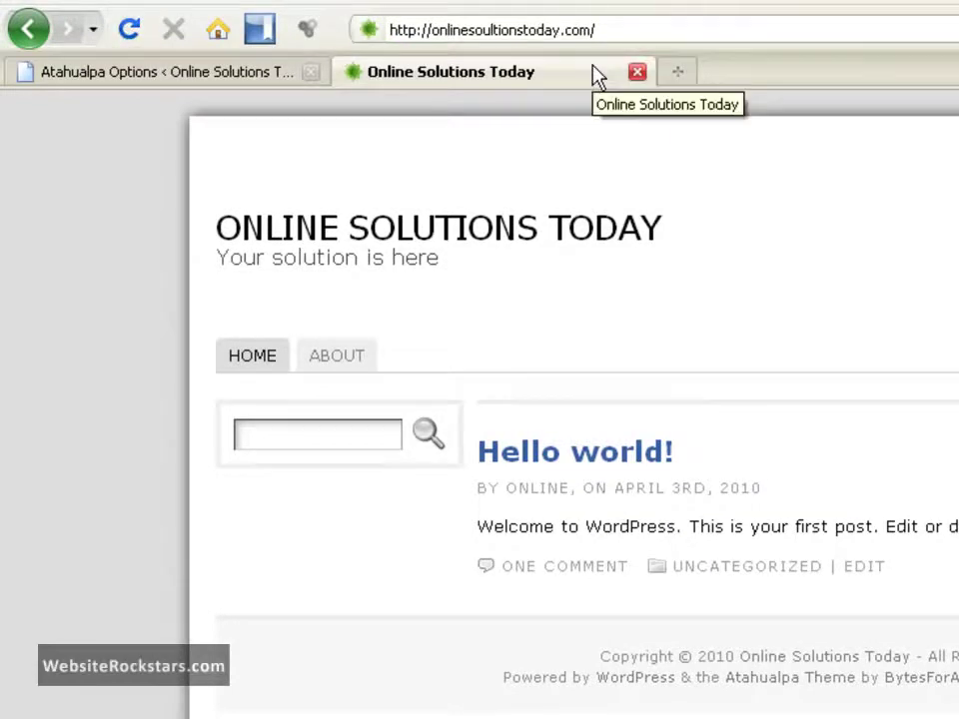
Change the Logo Area: Styling height from 150px to 75px in Atahualpa Options
{"action": "left_click", "coordinate": [257, 76]}
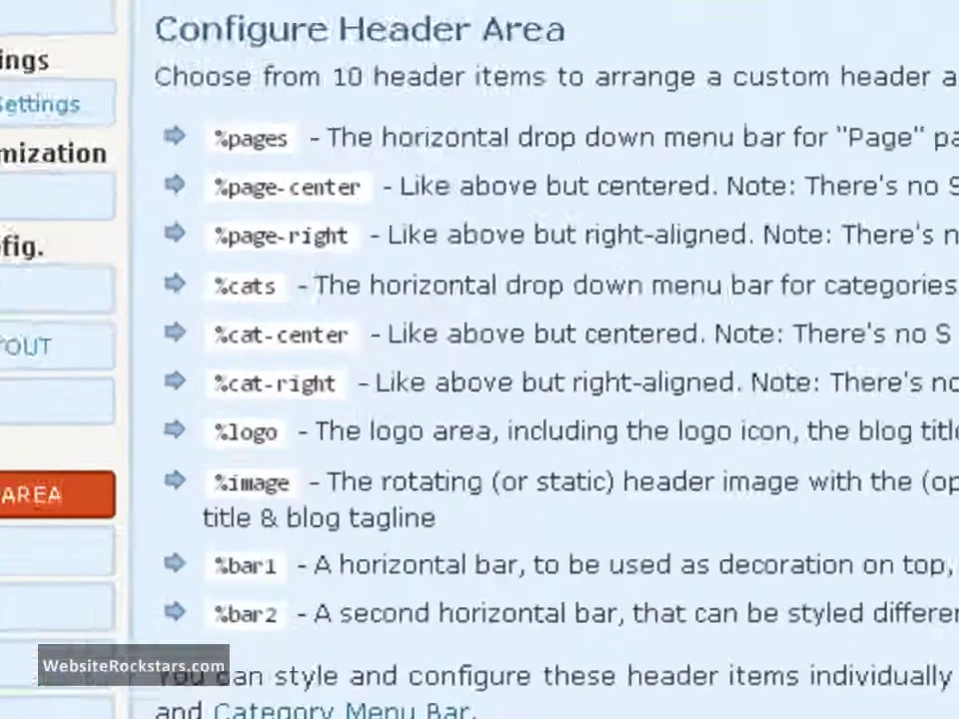
{"action": "scroll", "coordinate": [480, 400], "scroll_direction": "down", "scroll_amount": 5}
{"action": "scroll", "coordinate": [480, 399], "scroll_direction": "down", "scroll_amount": 5}
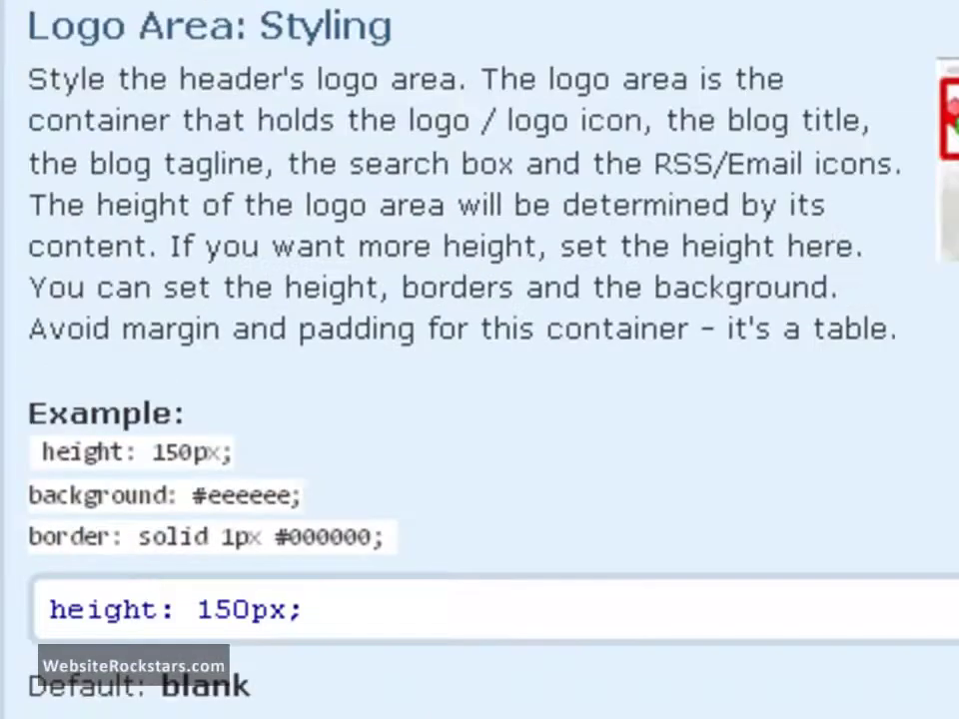
{"action": "left_click", "coordinate": [249, 603]}
{"action": "key", "text": "BackSpace"}
{"action": "key", "text": "BackSpace"}
{"action": "key", "text": "BackSpace"}
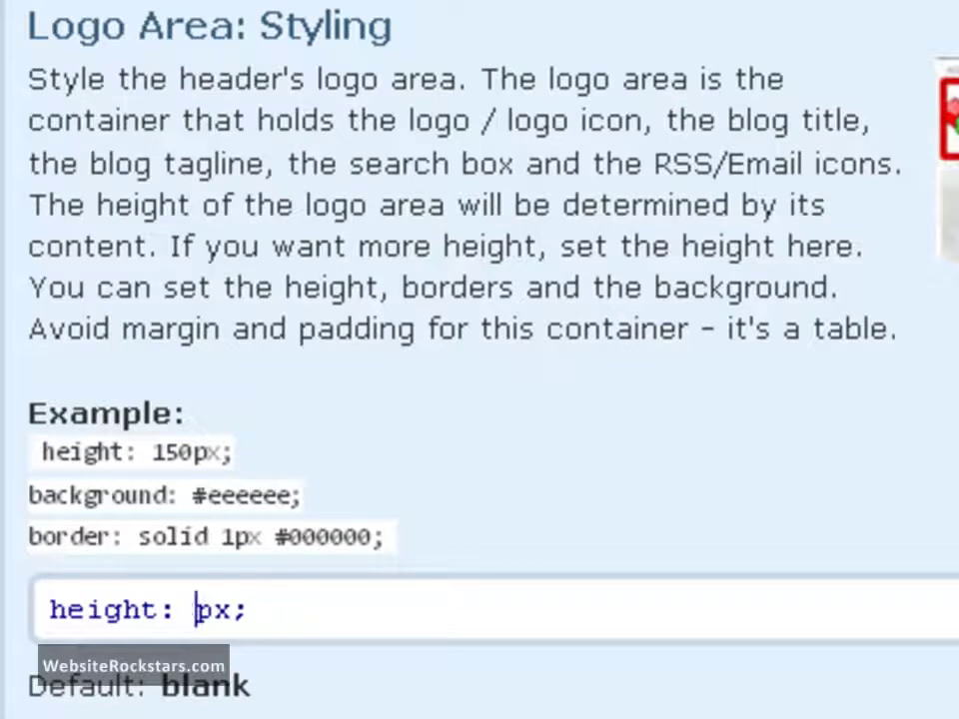
{"action": "type", "text": "75"}
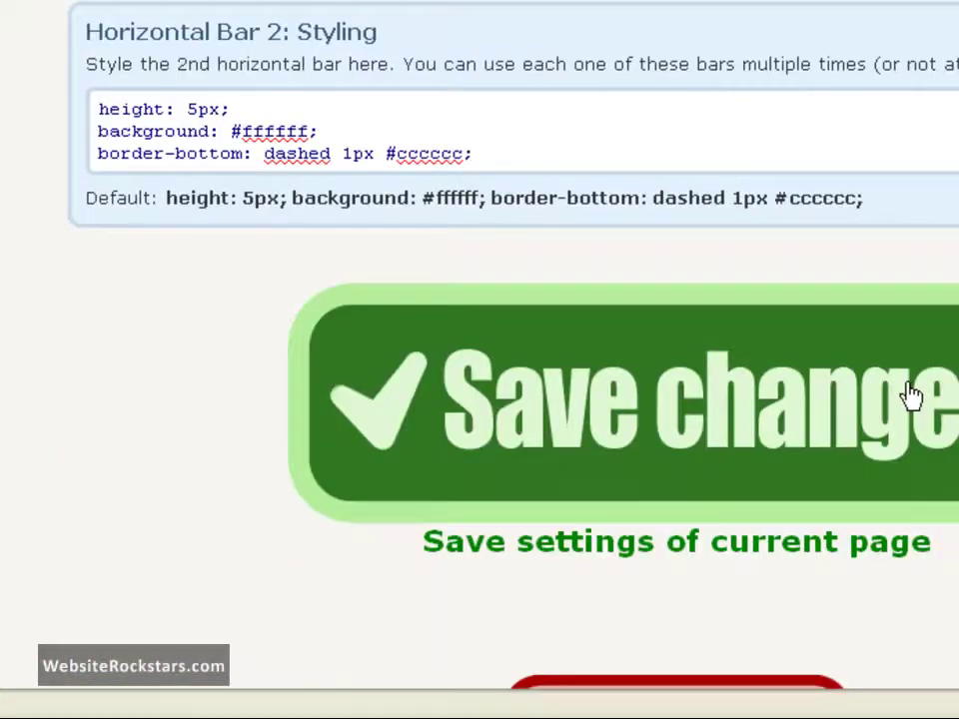
Save the 75px logo height and reload the site's front page to check the header
{"action": "left_click", "coordinate": [910, 395]}
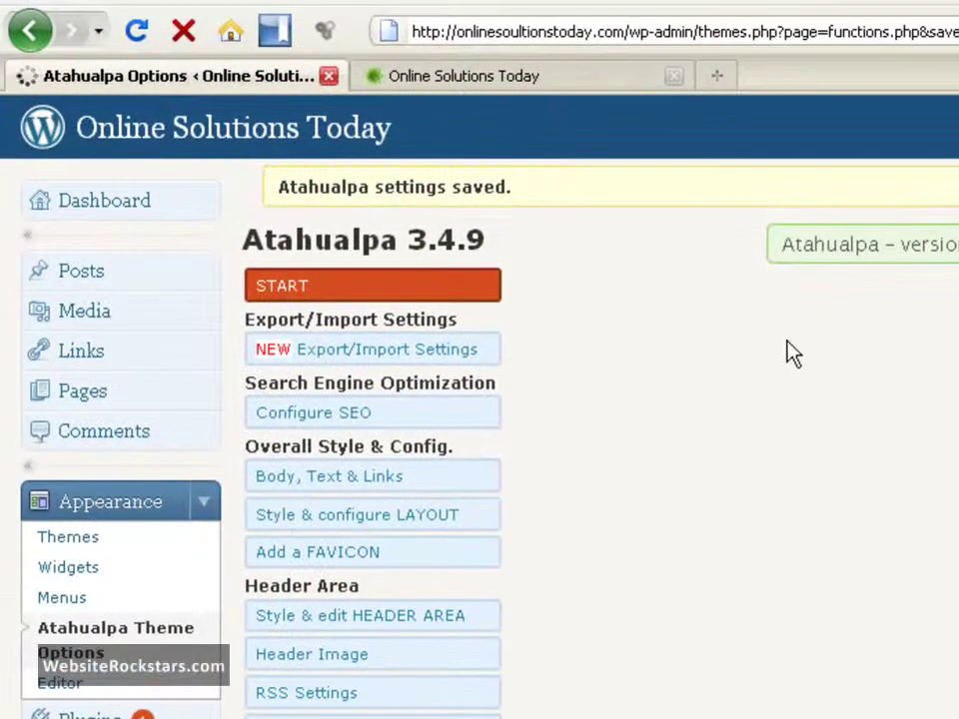
{"action": "left_click", "coordinate": [540, 90]}
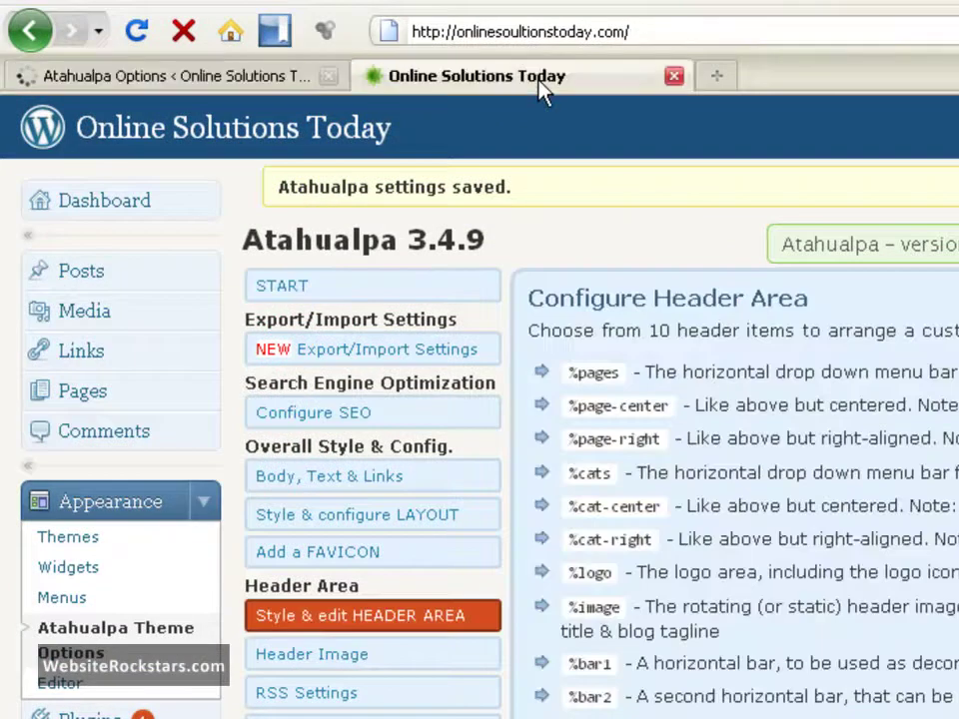
{"action": "left_click", "coordinate": [134, 32]}
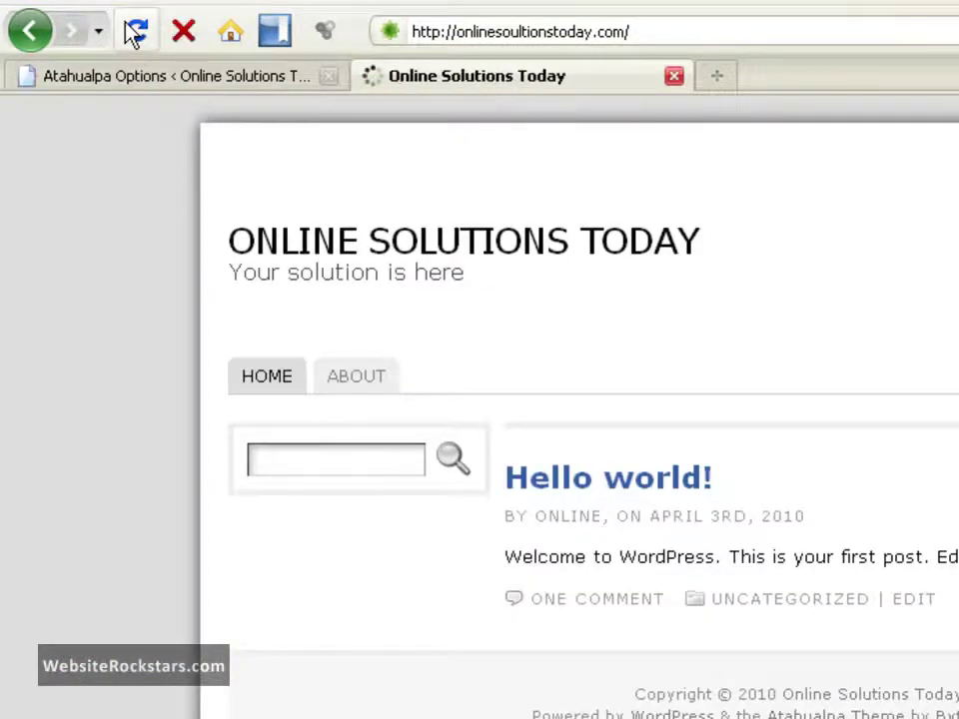